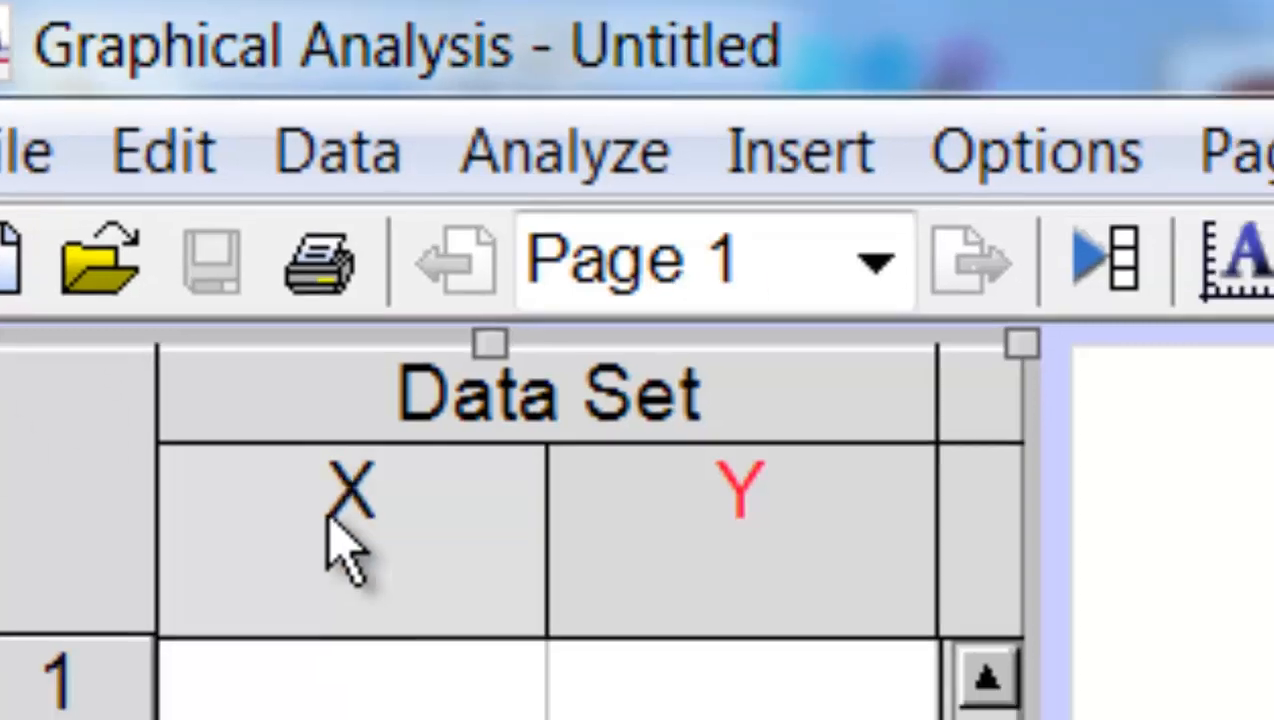
Define the X column as Mass with short name m and units kg
double_click(335, 520)
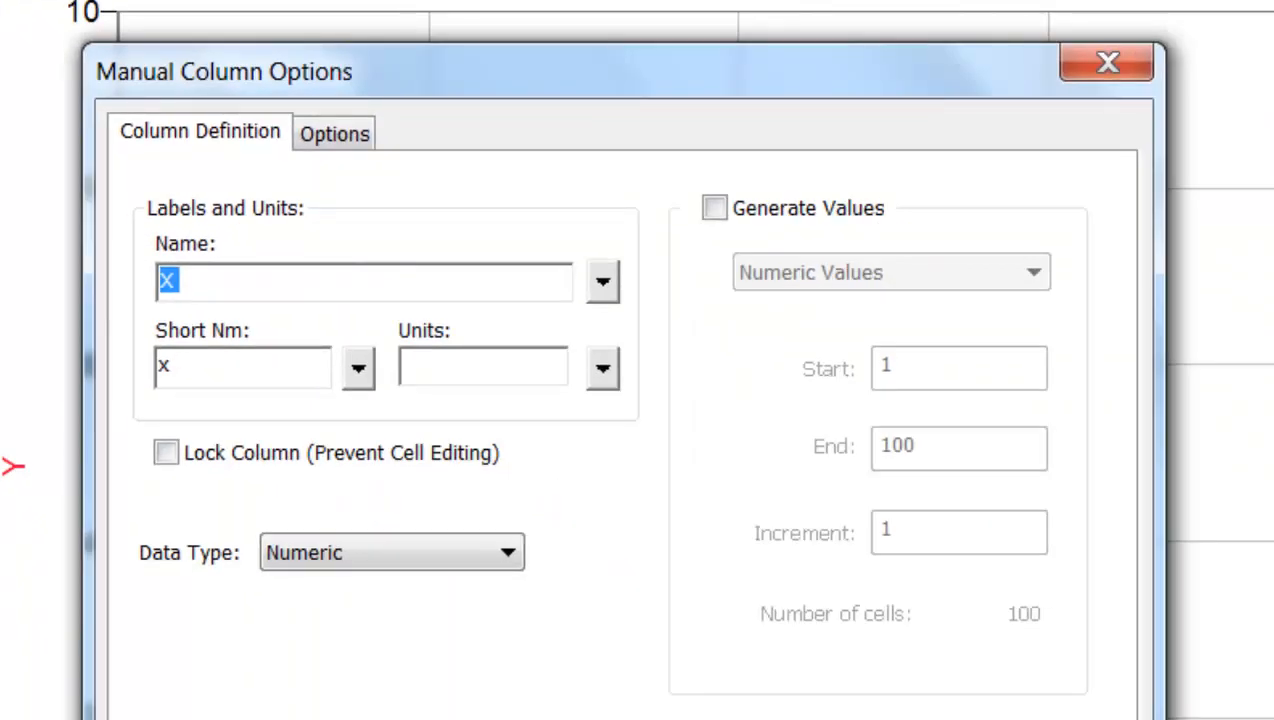
type("Mass")
key("Tab")
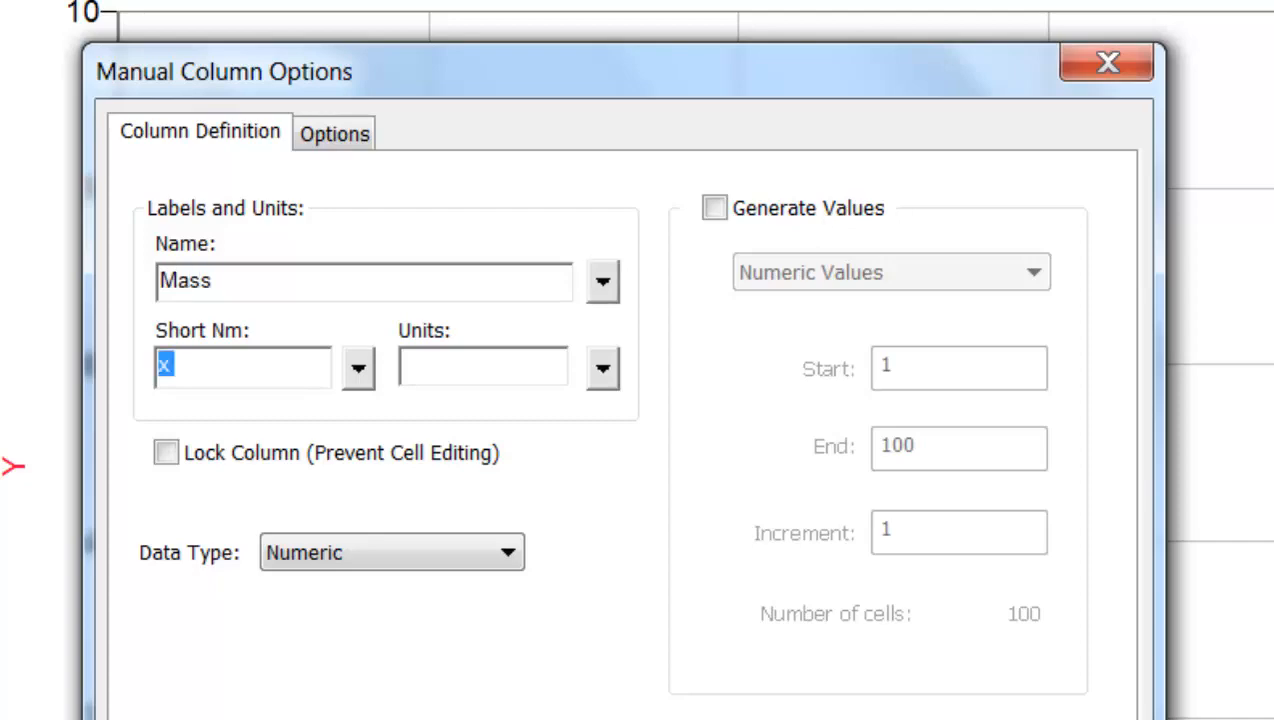
type("m")
key("Tab")
type("kg")
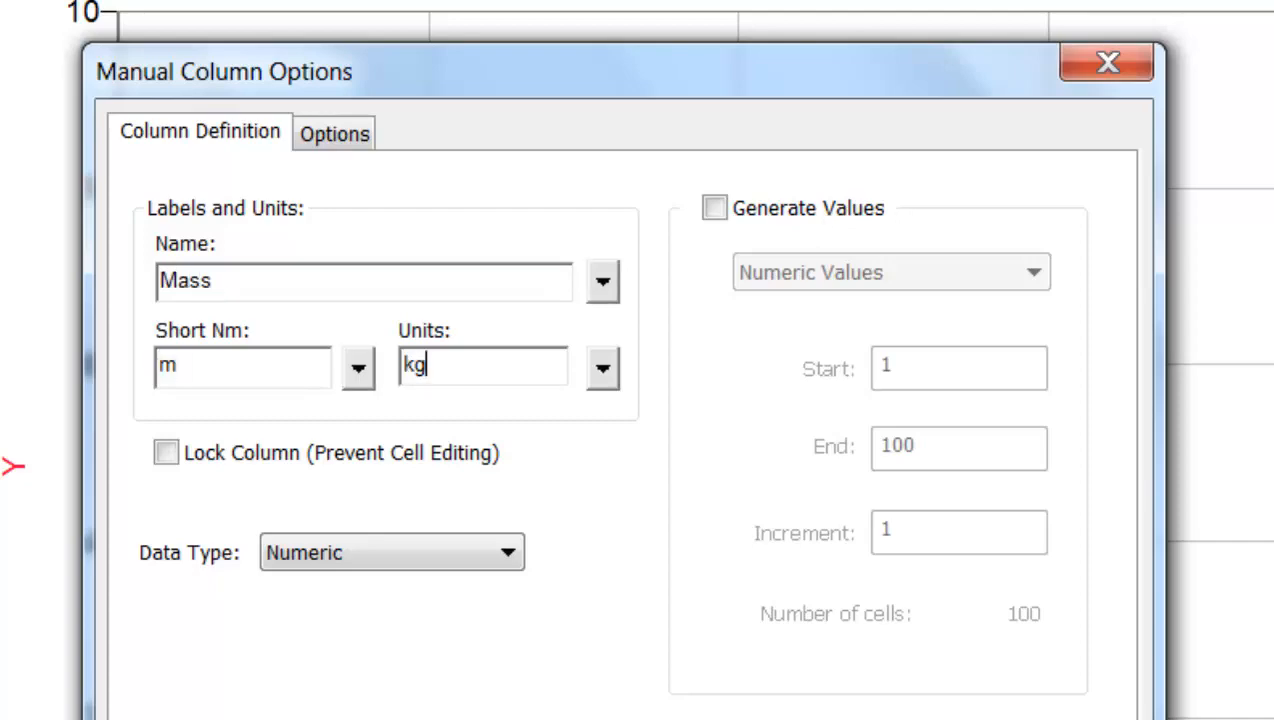
key("Return")
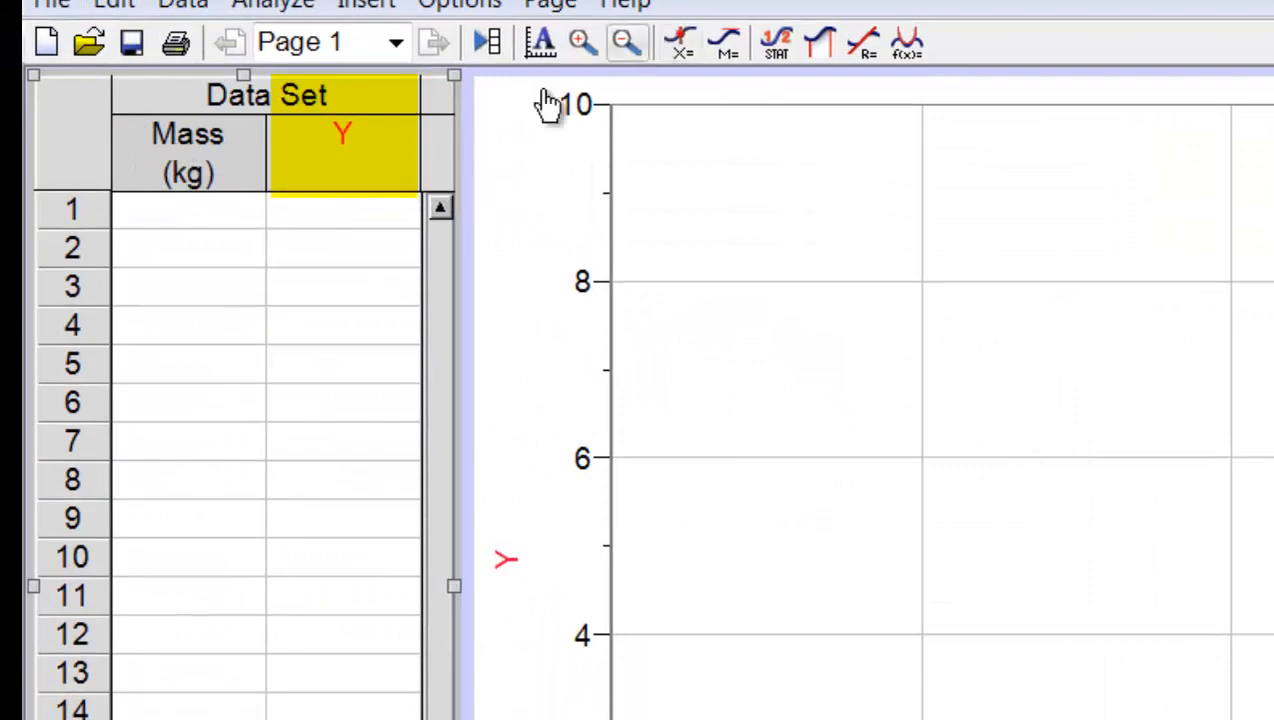
Define the Y column as Acceleration with short name a and units m/s^2
double_click(343, 146)
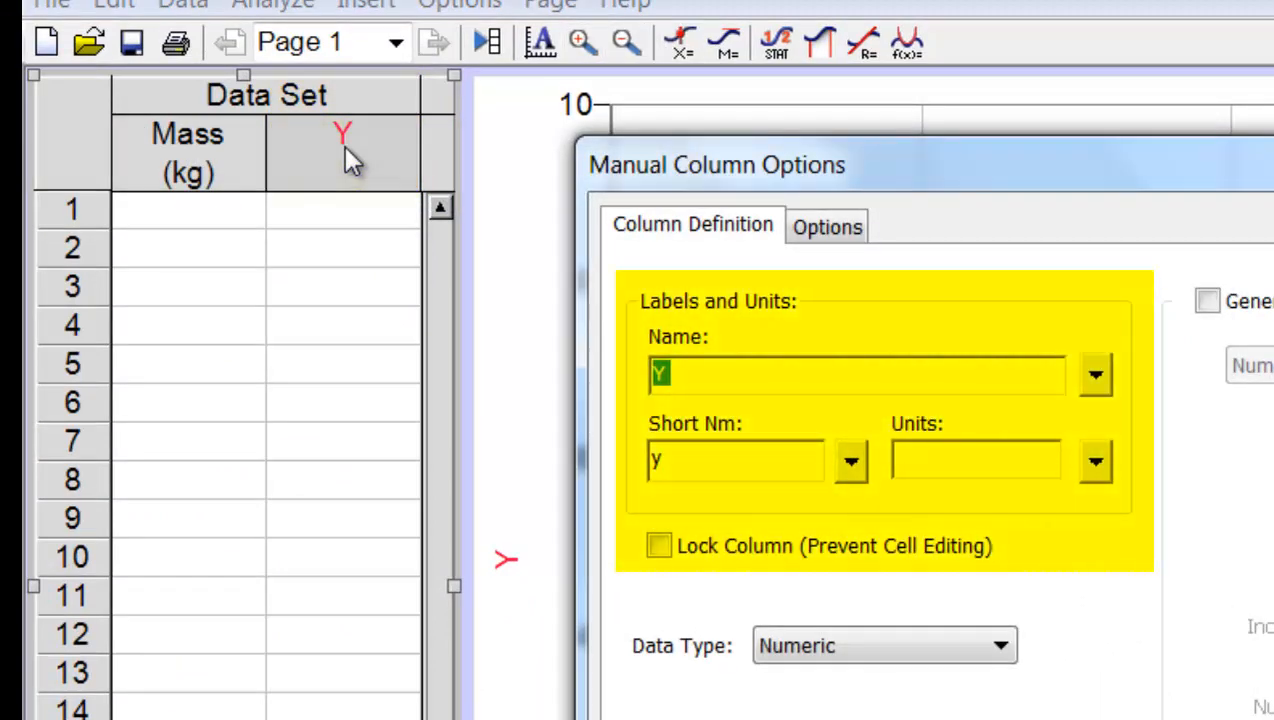
type("Acceleration")
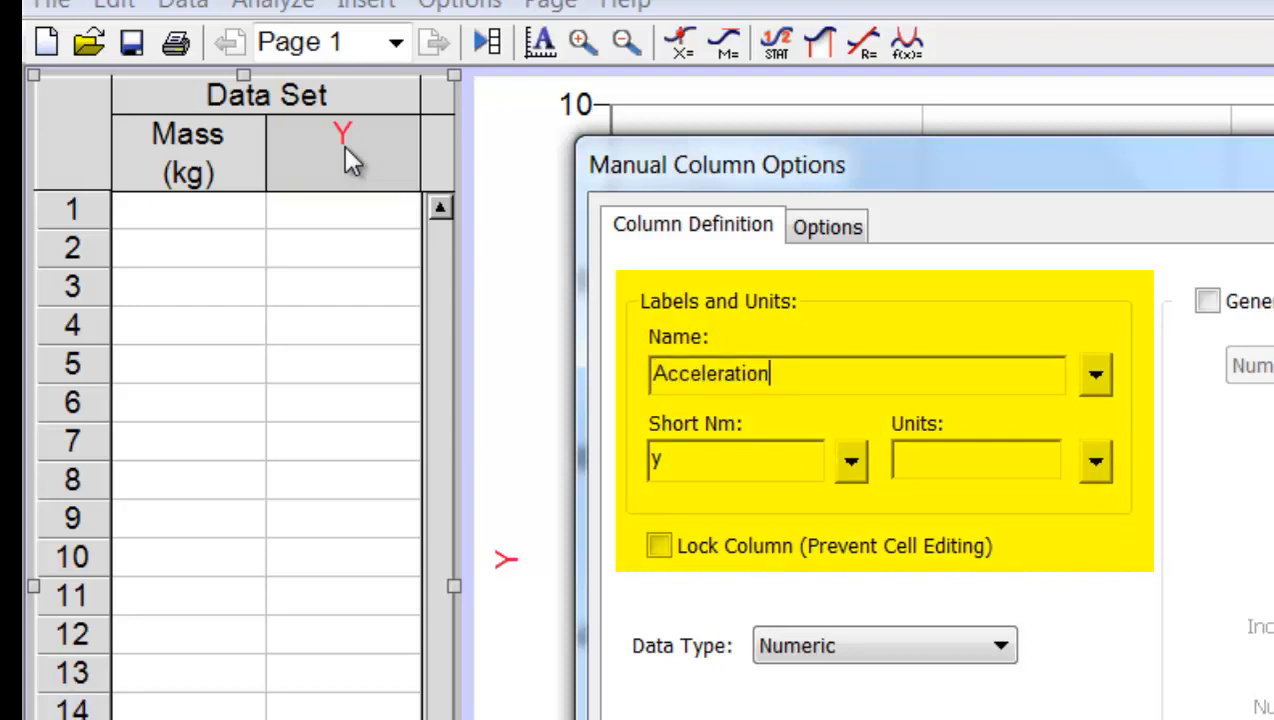
key("Tab")
type("a")
key("Tab")
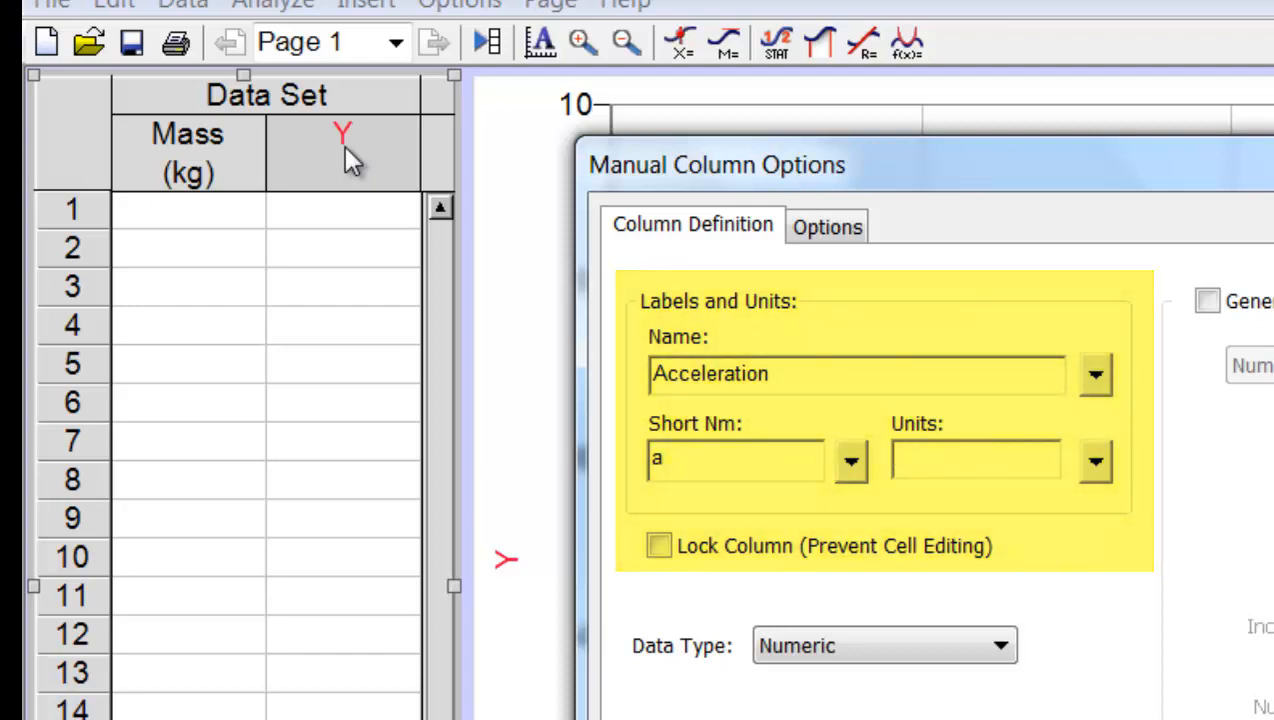
type("m/s")
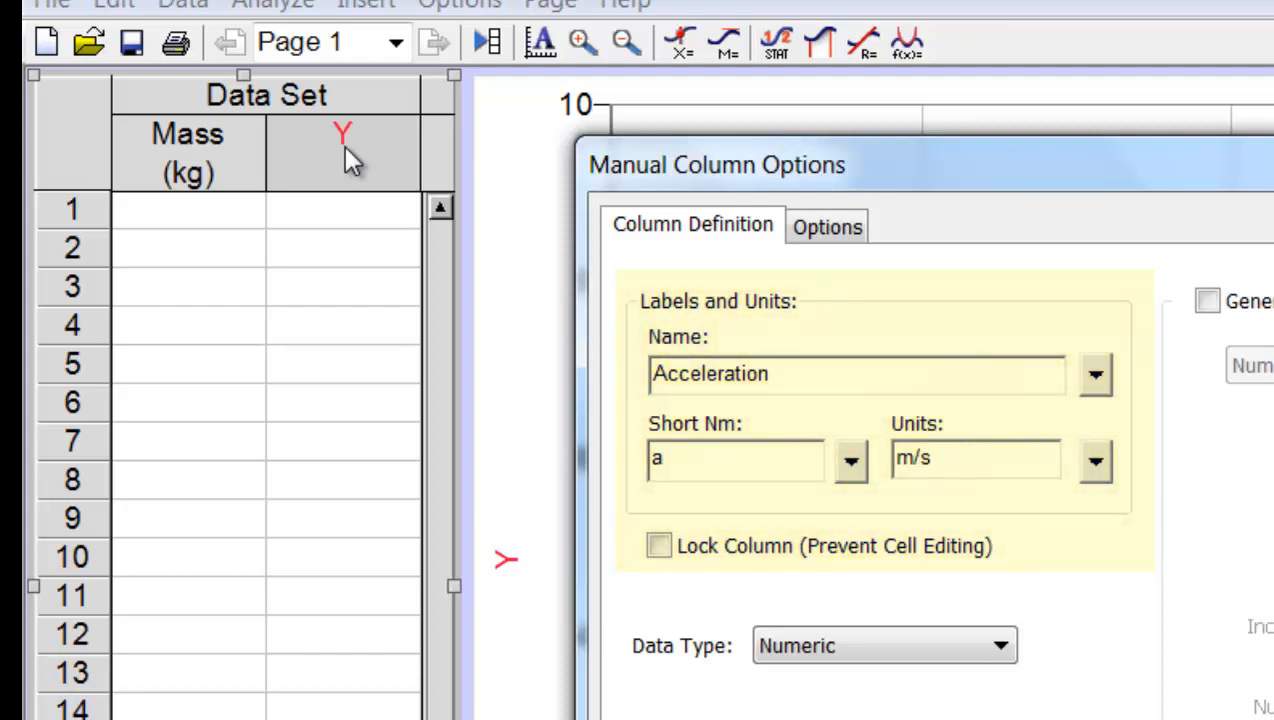
type("^2")
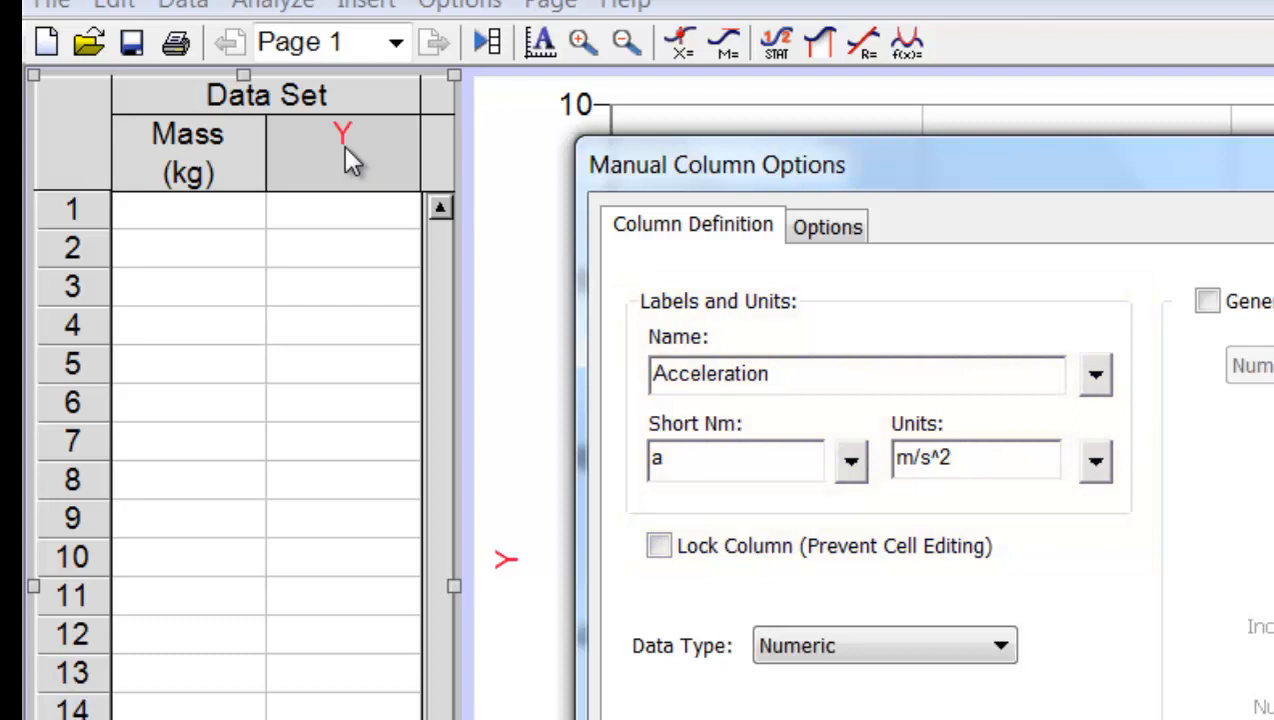
key("Return")
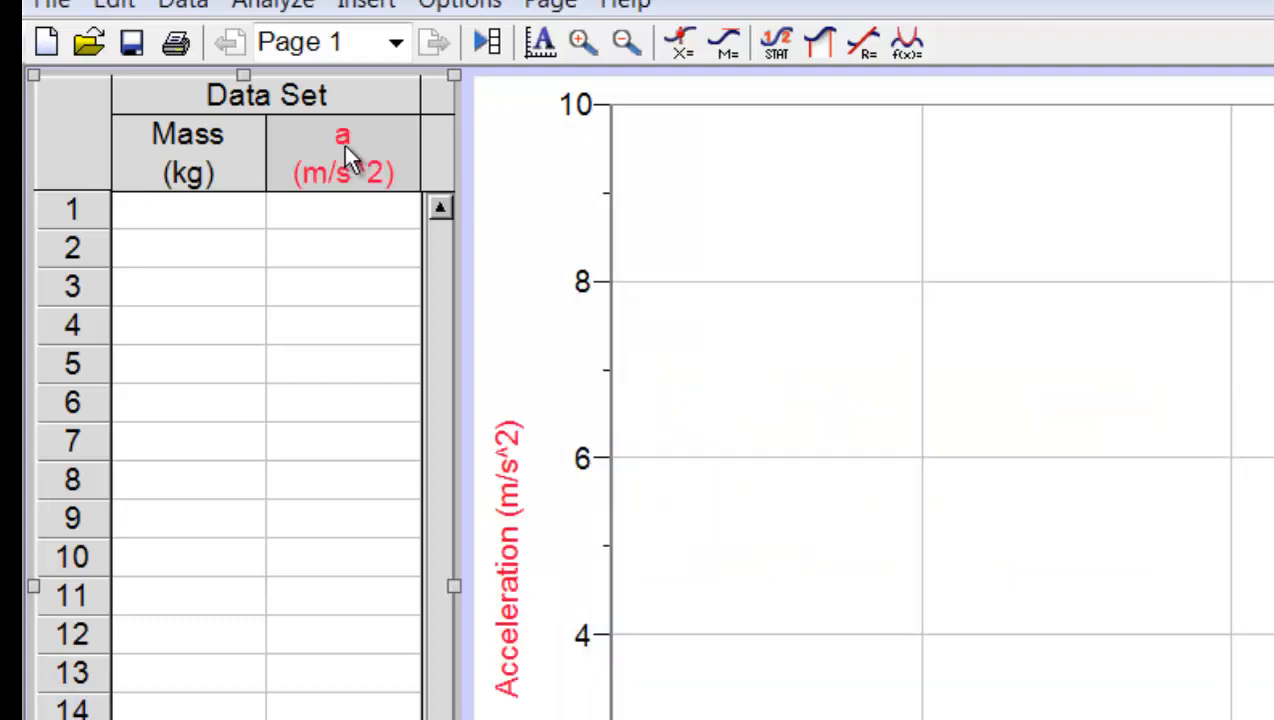
Enter the mass and acceleration pairs 0.9/9, 1.5/5.3, 1.75/4.6, 2.25/3.5, 3/2.75 and 3.25/2.5 in rows 1 to 6
left_click(177, 208)
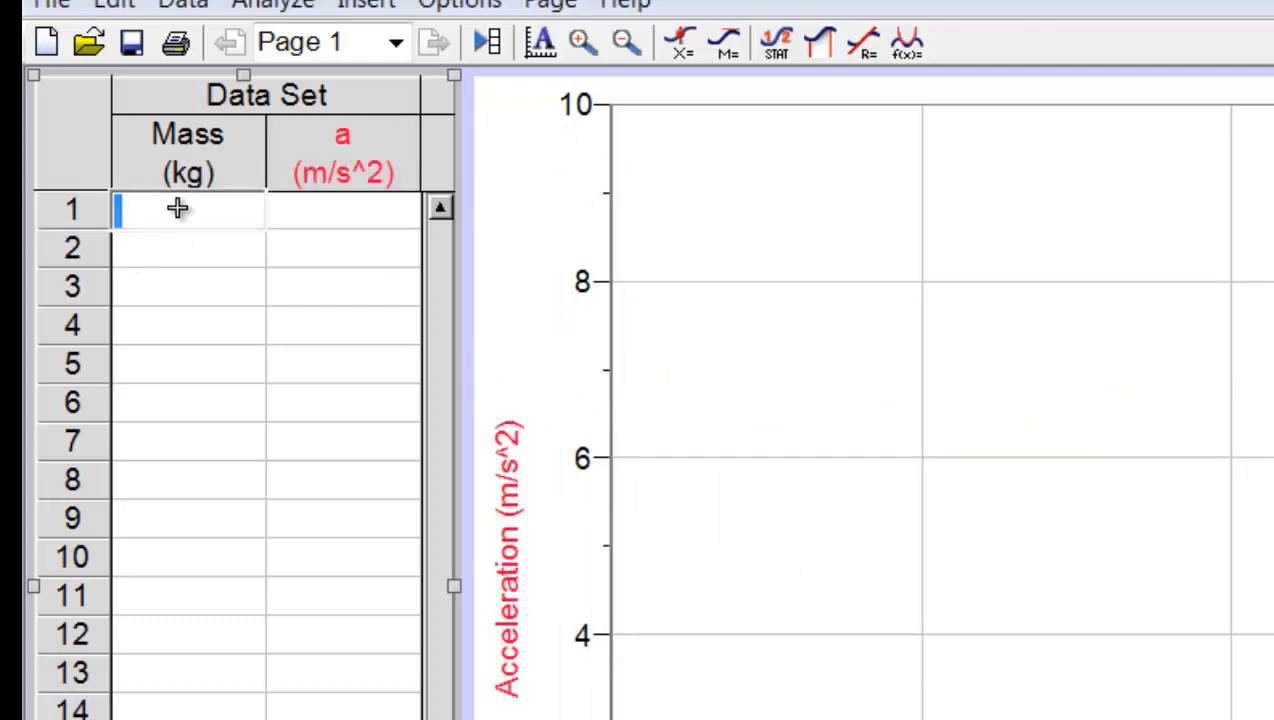
type("0.9")
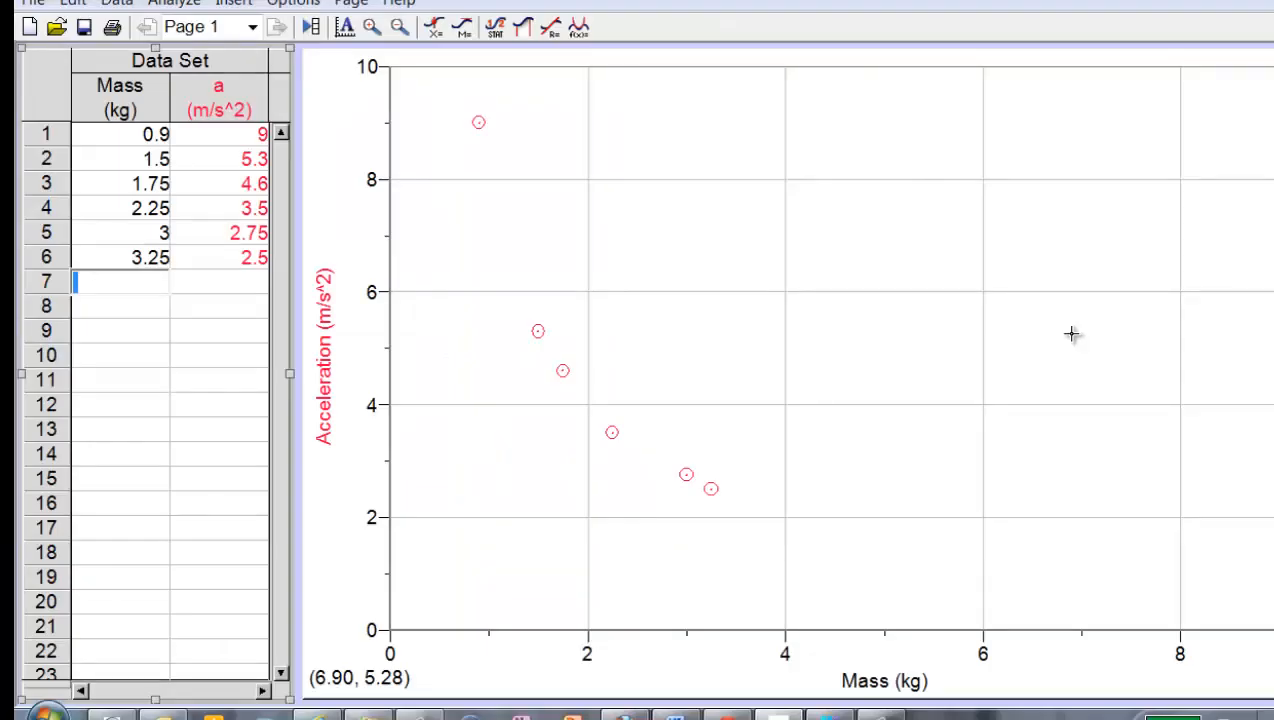
Turn on Connect Points in the options of the acceleration versus mass graph
right_click(730, 233)
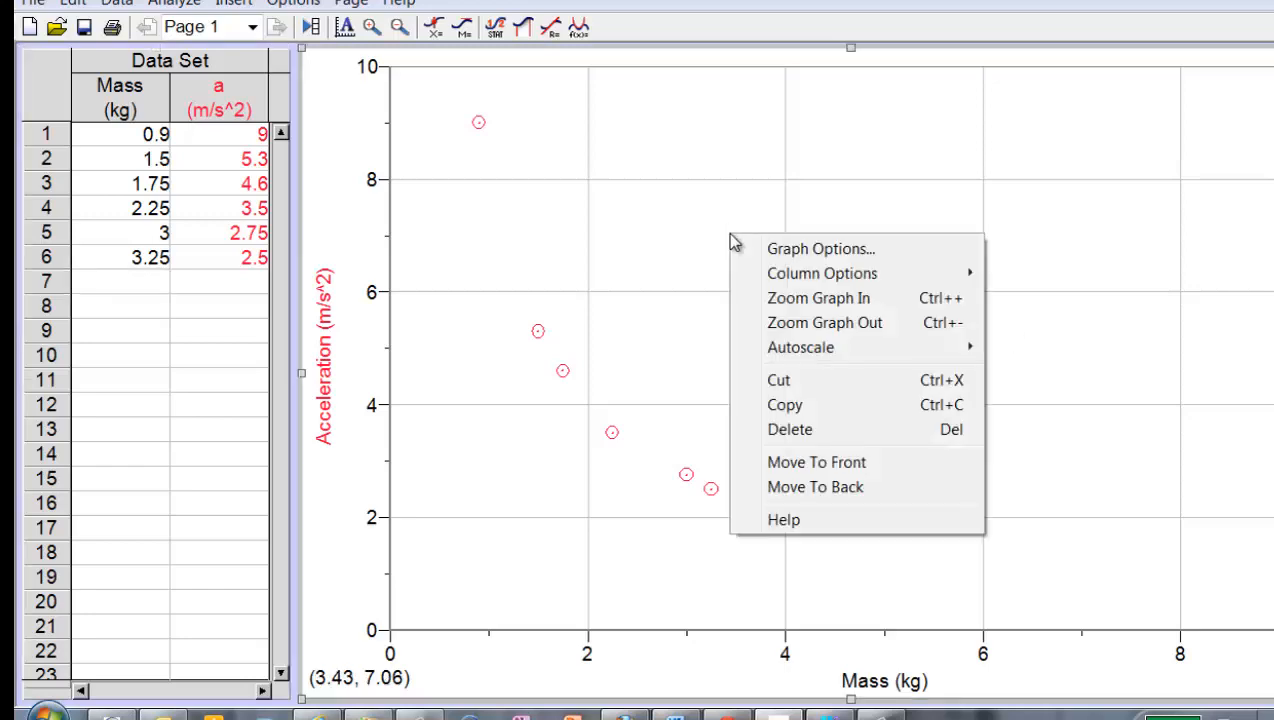
left_click(785, 250)
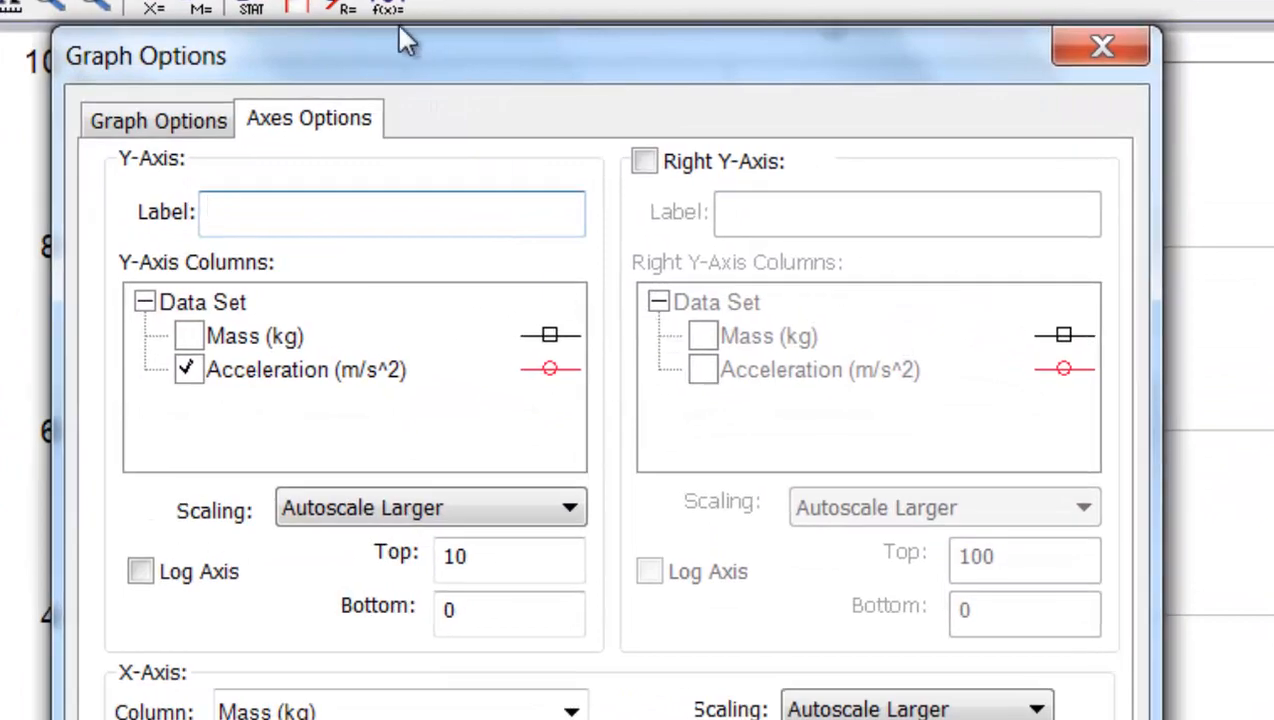
left_click(143, 124)
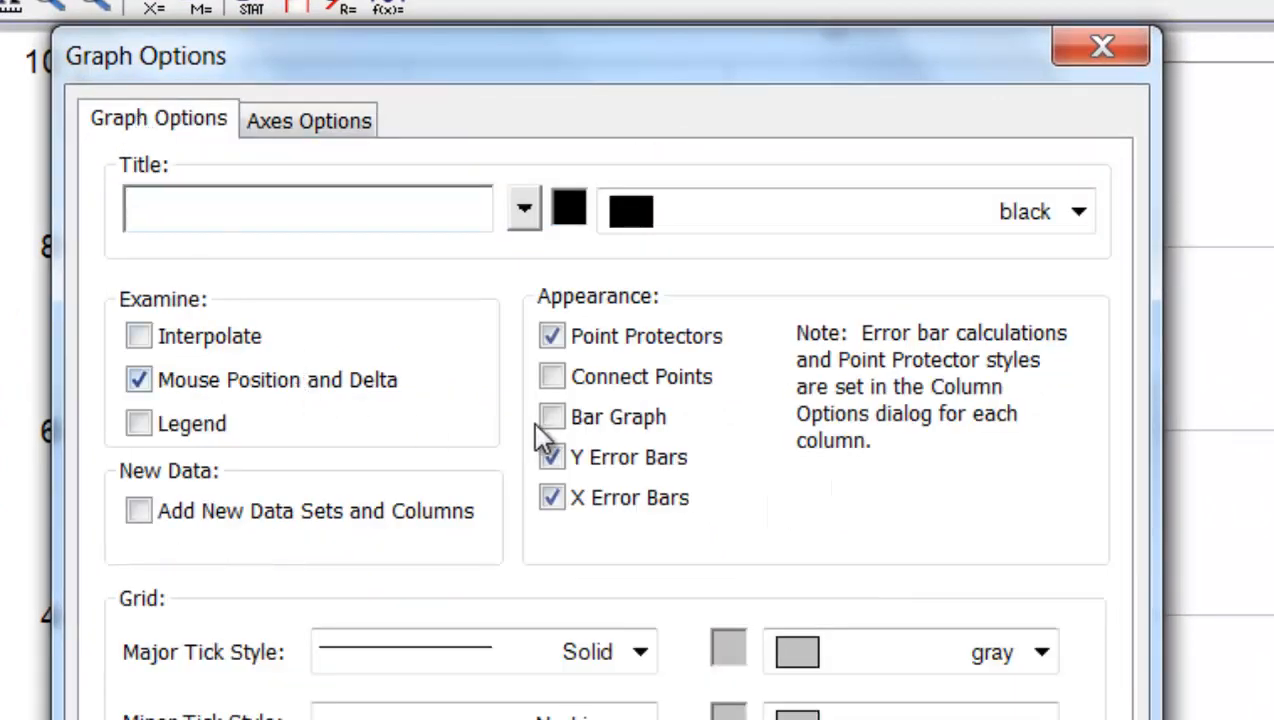
left_click(552, 377)
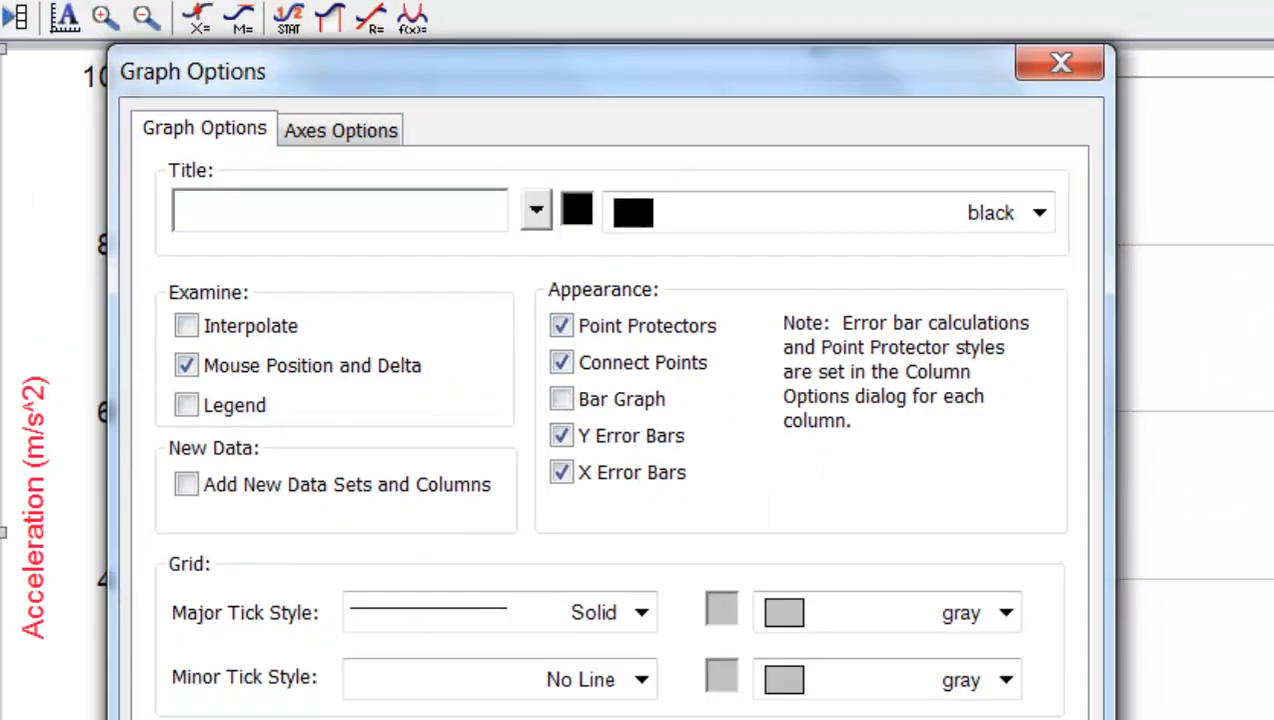
left_click(833, 708)
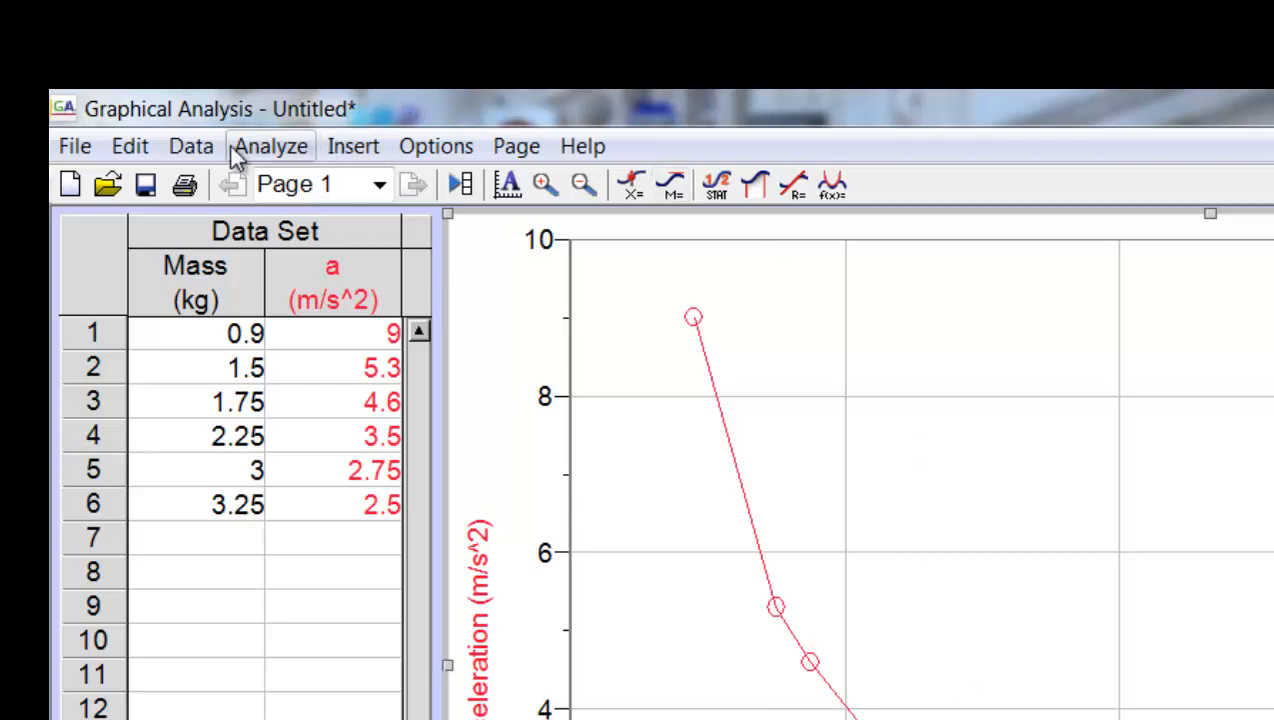
Start a new calculated column named 1/mass with short name 1/m and units 1/kg
left_click(188, 150)
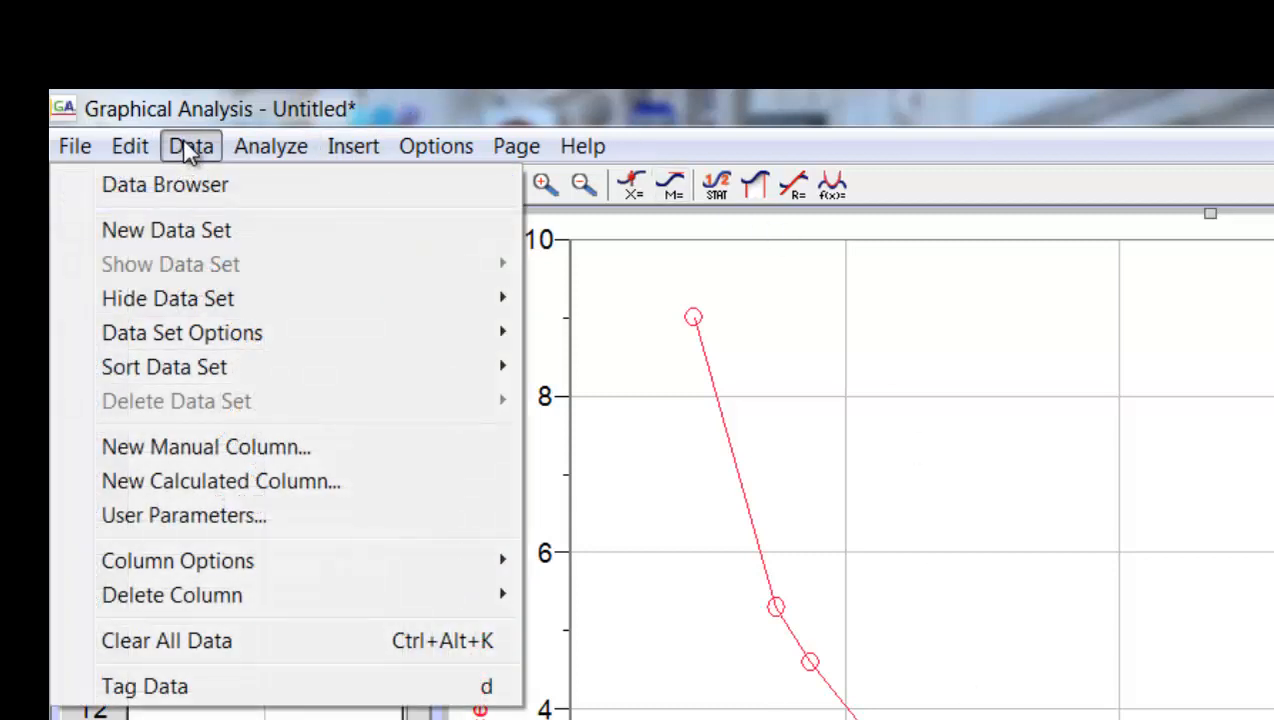
left_click(220, 482)
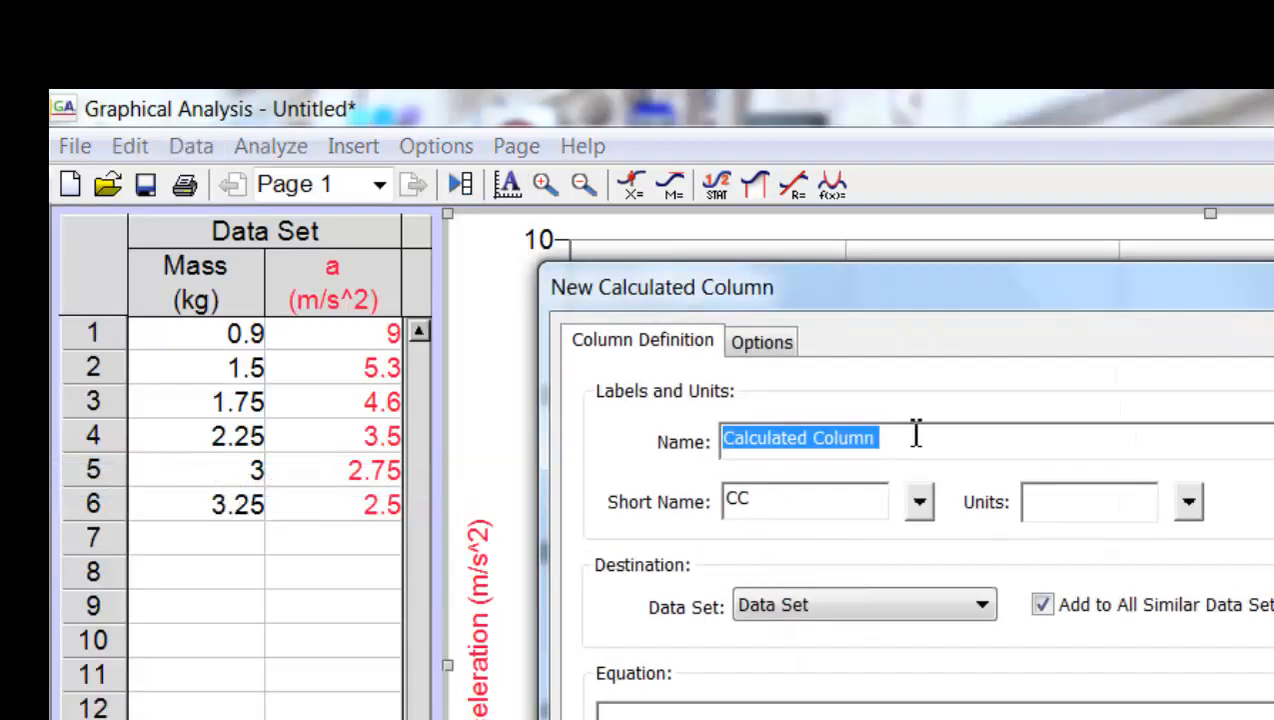
type("1/m")
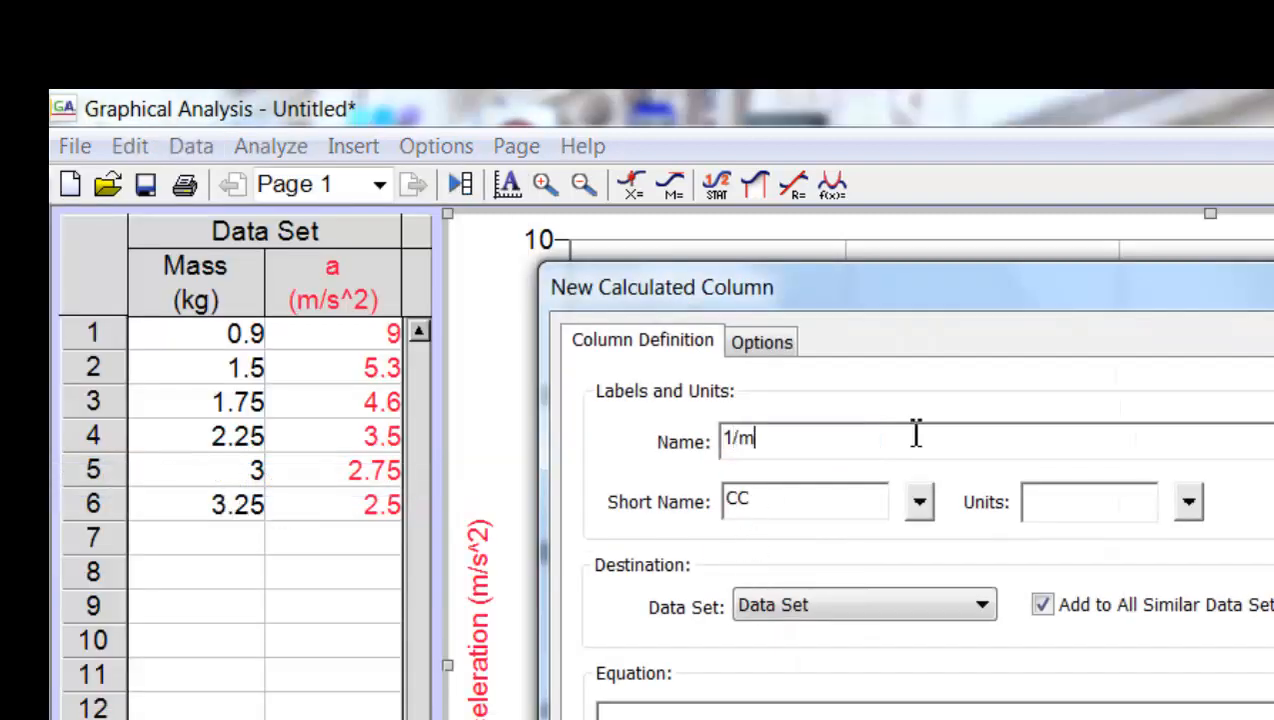
type("ass")
key("Tab")
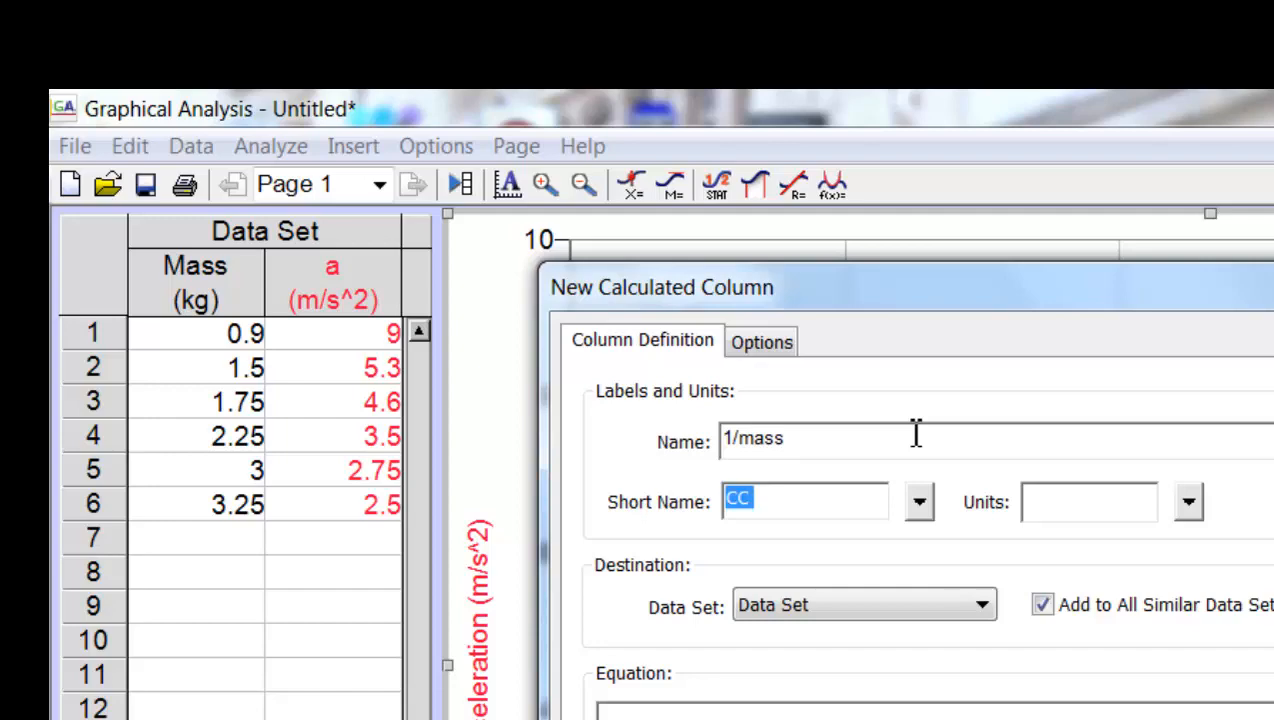
type("1/m")
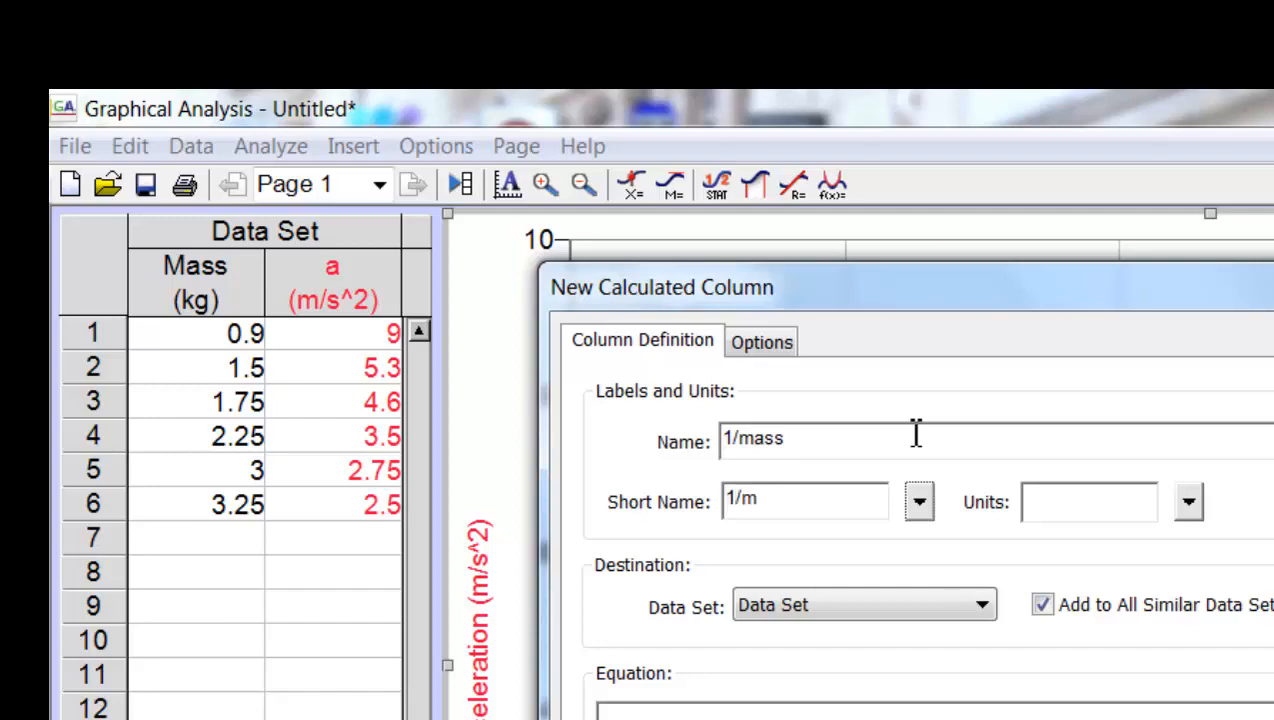
key("Tab")
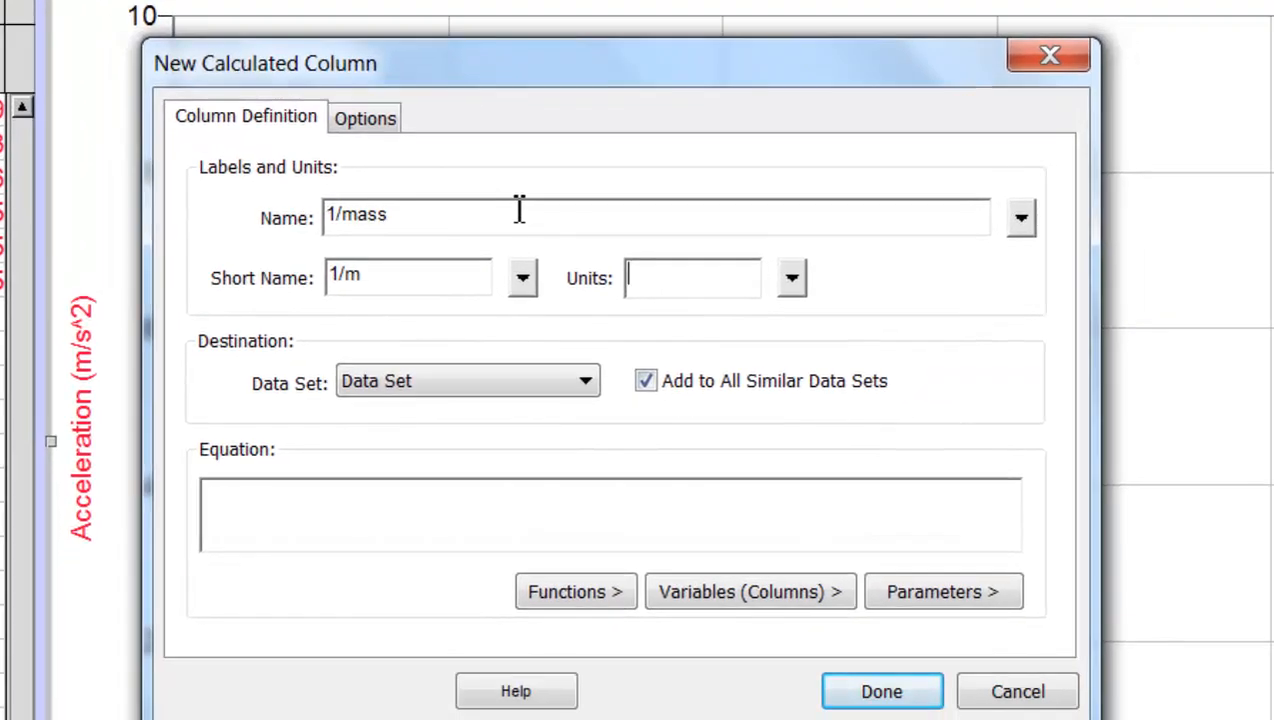
type("1/kg")
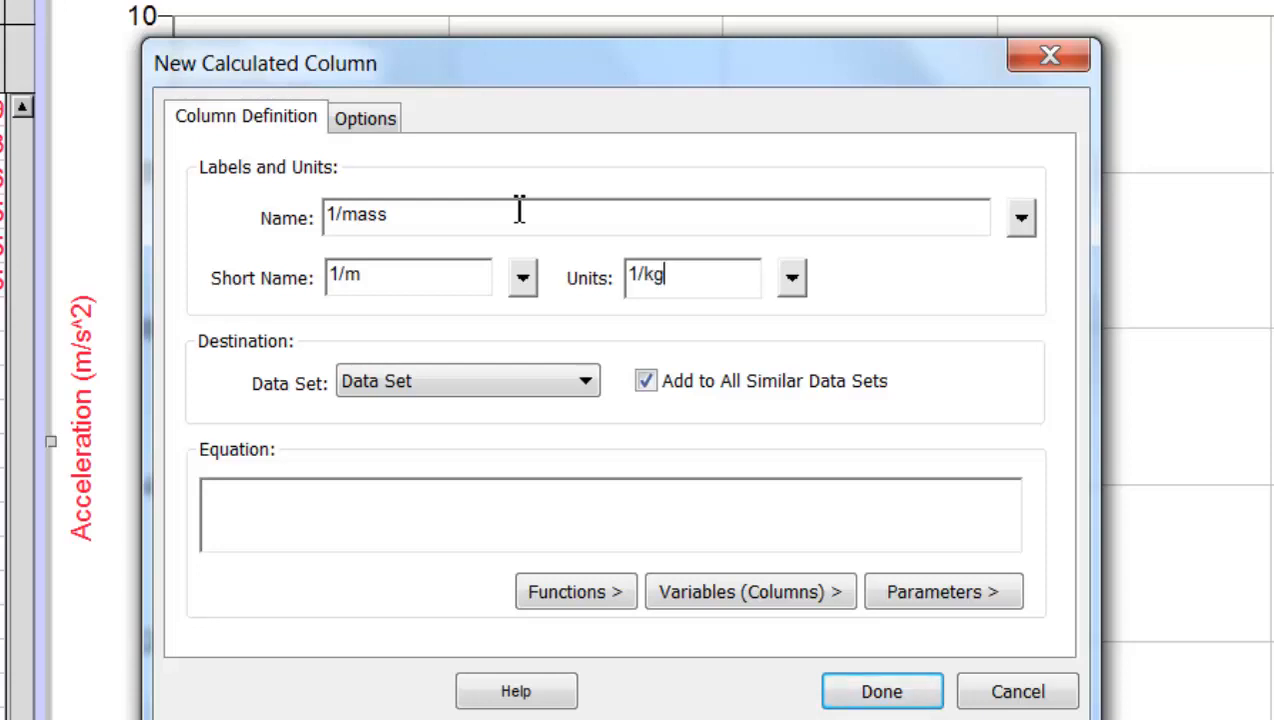
key("Return")
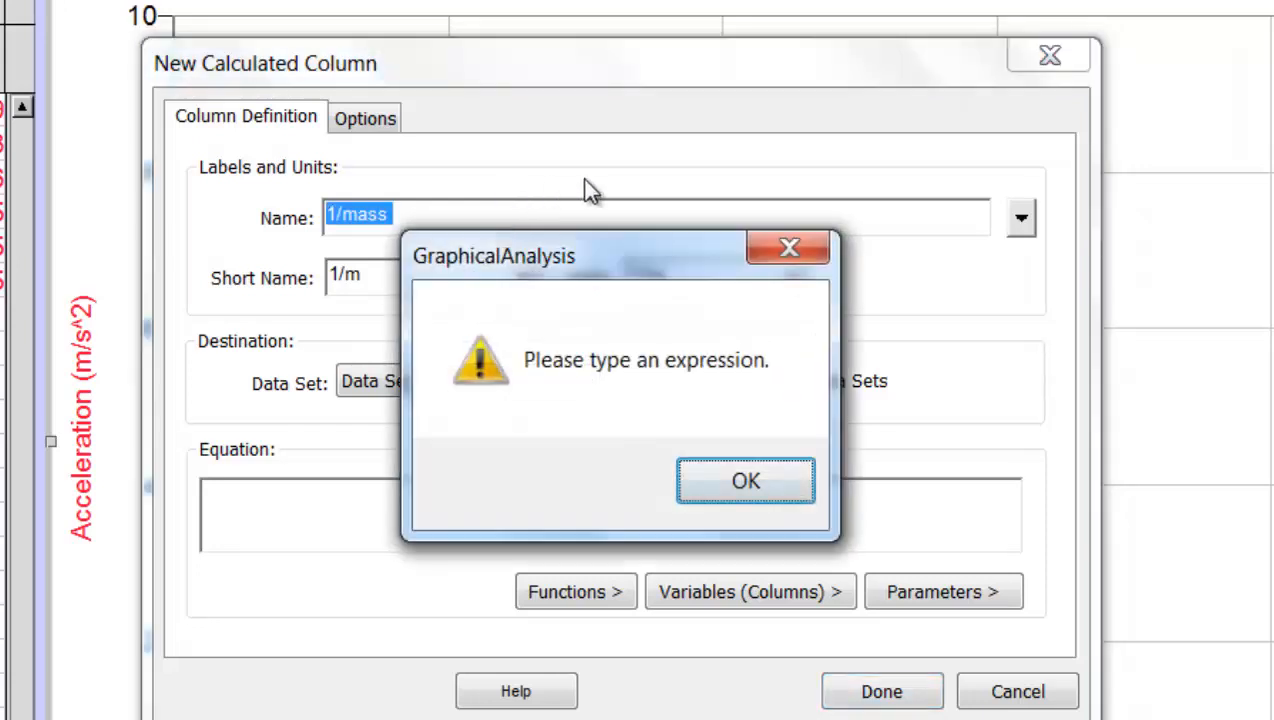
left_click(720, 482)
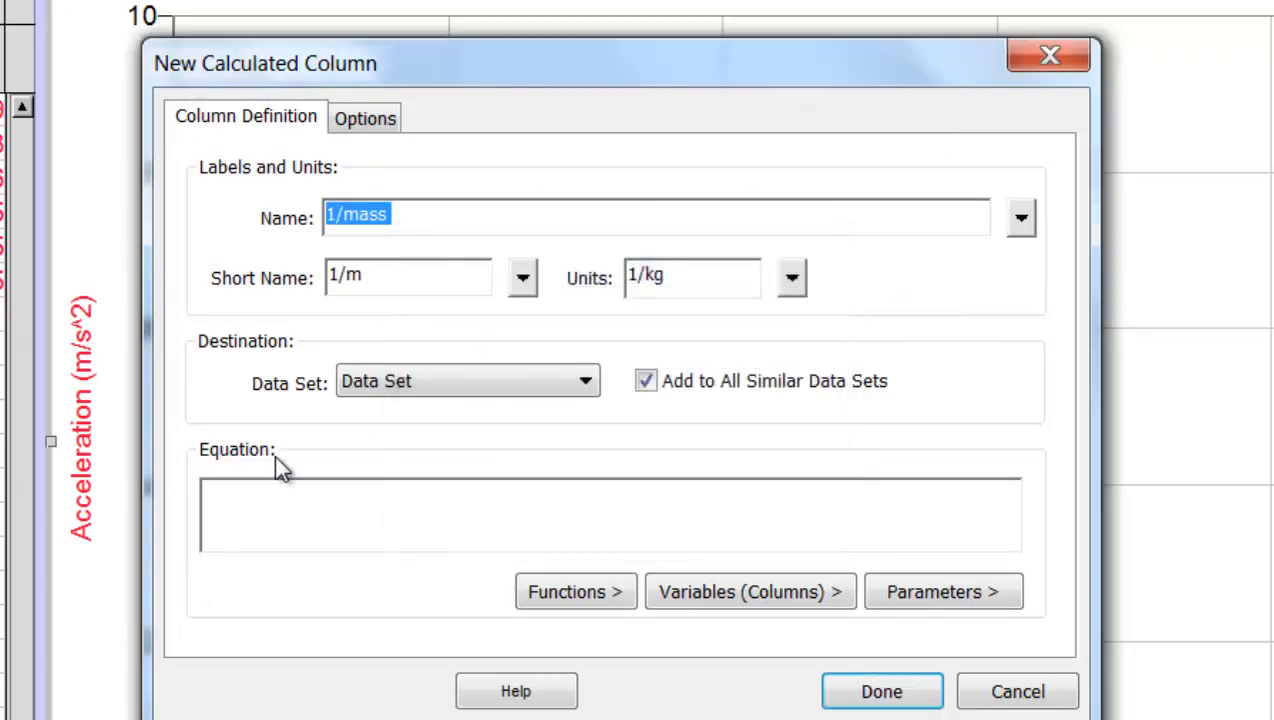
Set the calculated column's equation to 1 divided by the Mass column and create the column
left_click(271, 500)
type("1/")
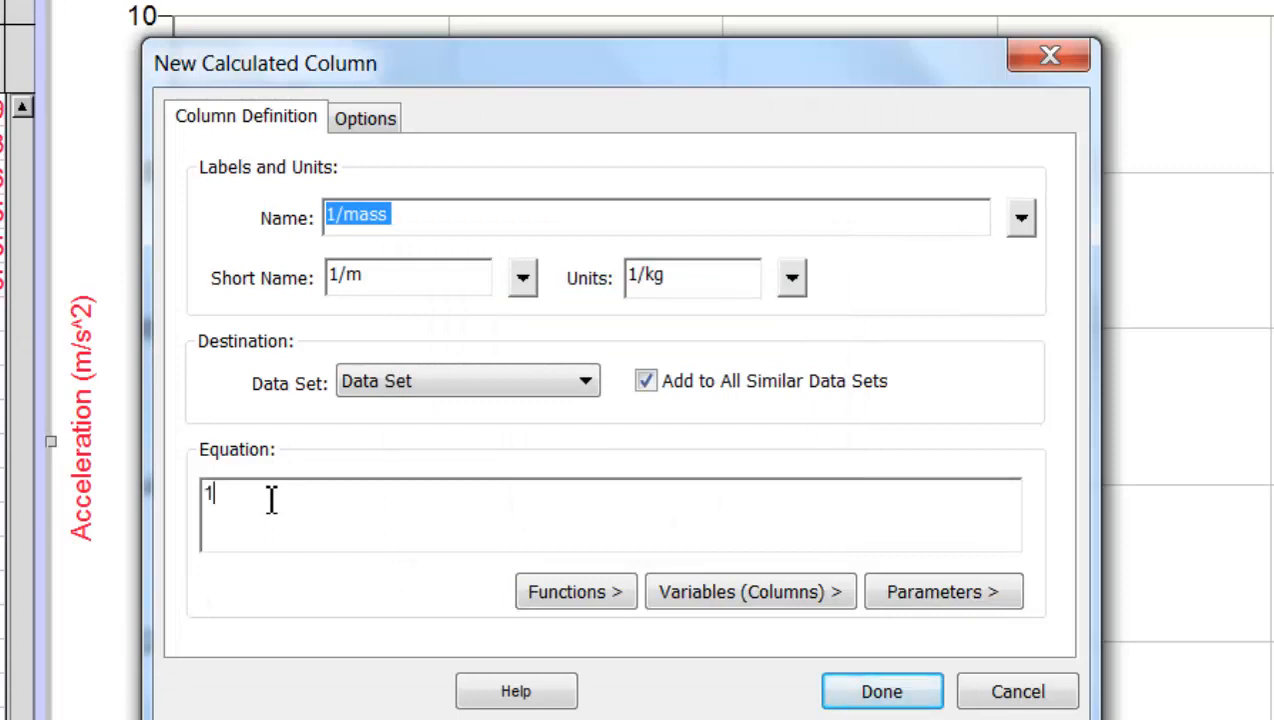
left_click(727, 594)
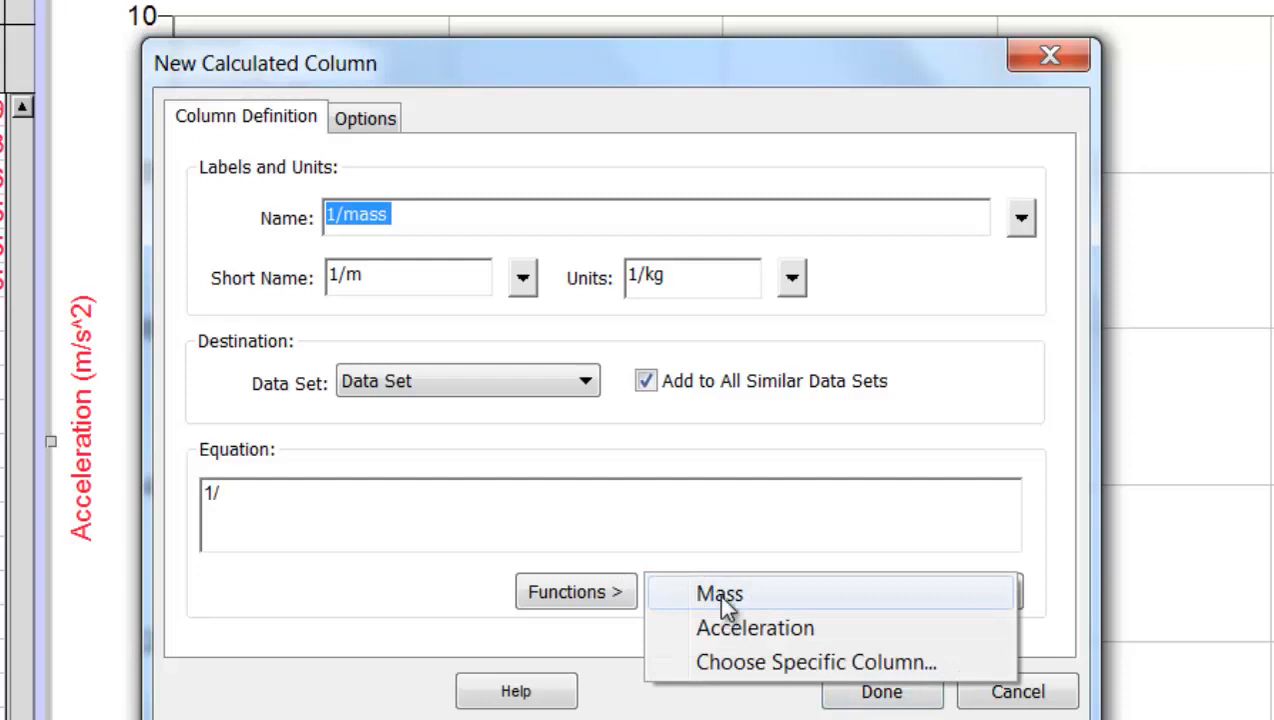
left_click(718, 593)
left_click(876, 694)
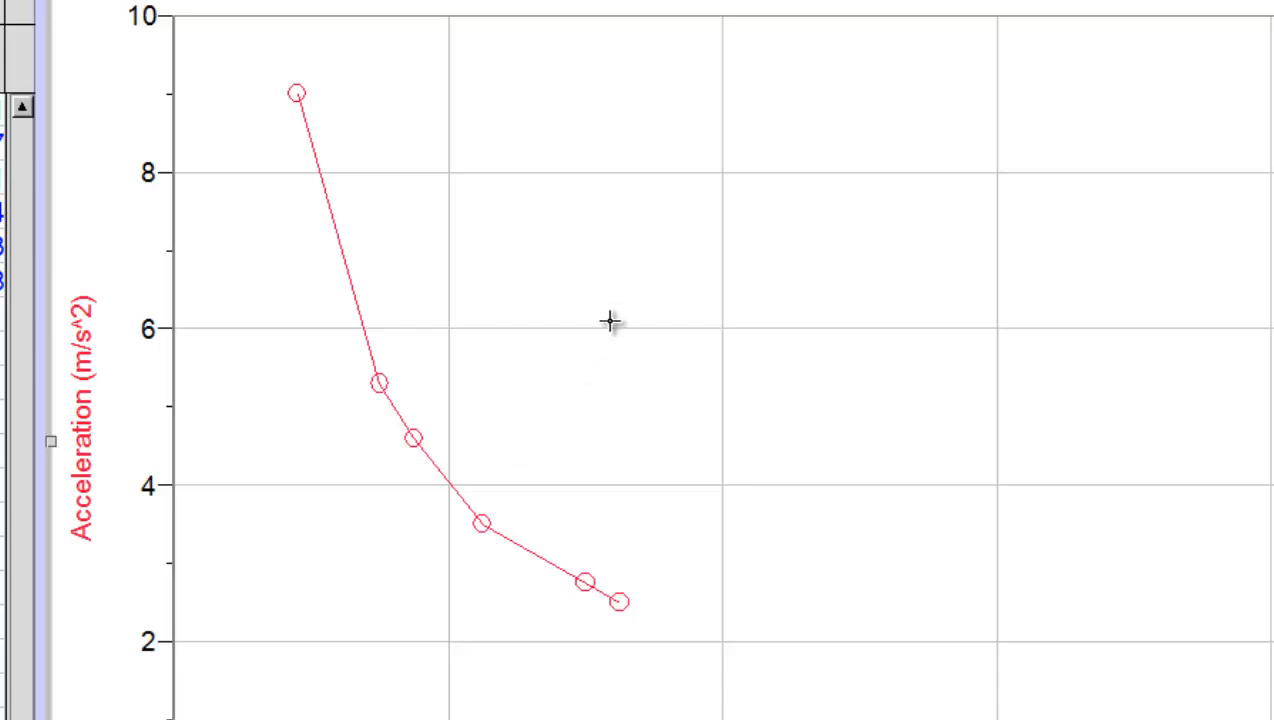
Change the graph's x-axis column to 1/mass (1/kg) in the axes options
right_click(656, 236)
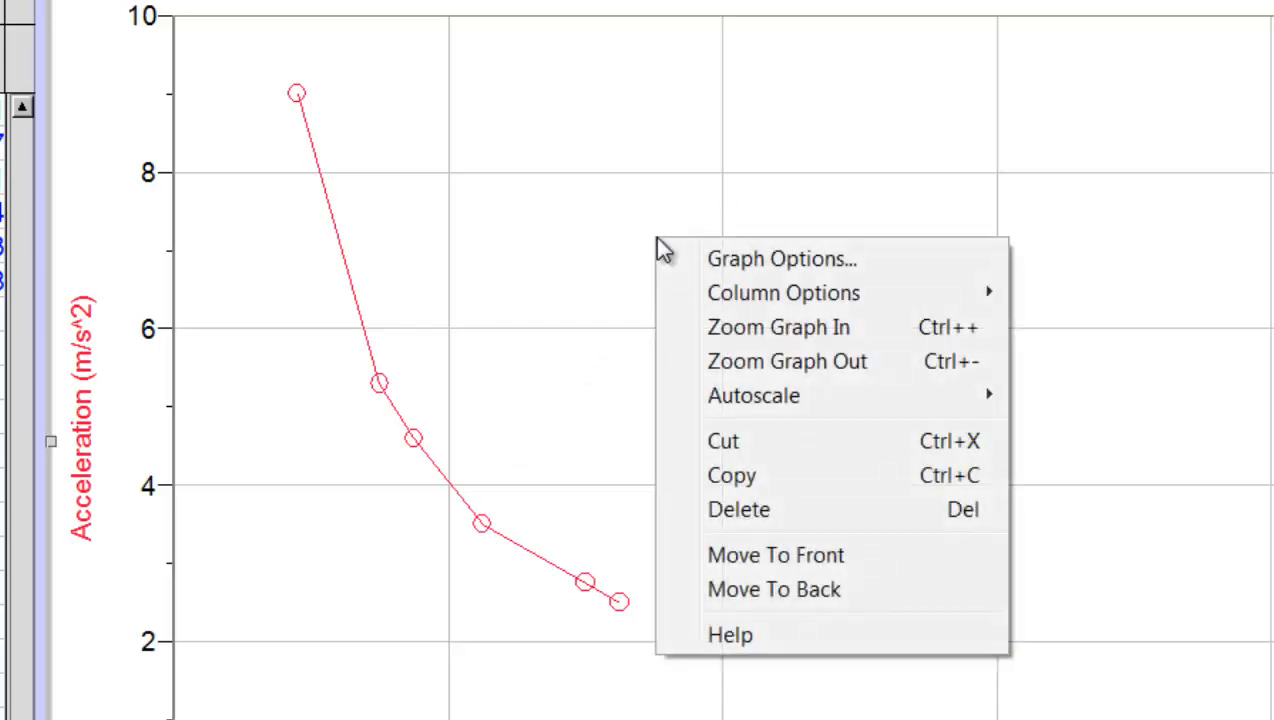
left_click(722, 259)
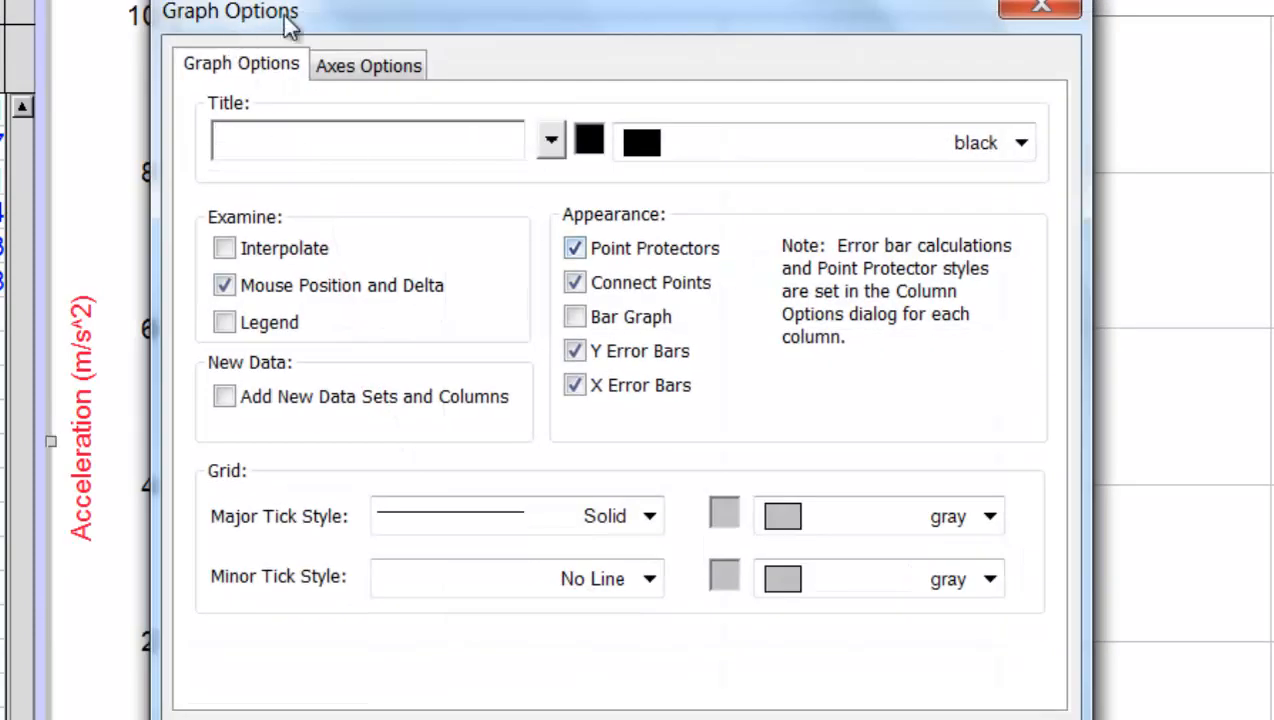
left_click(395, 70)
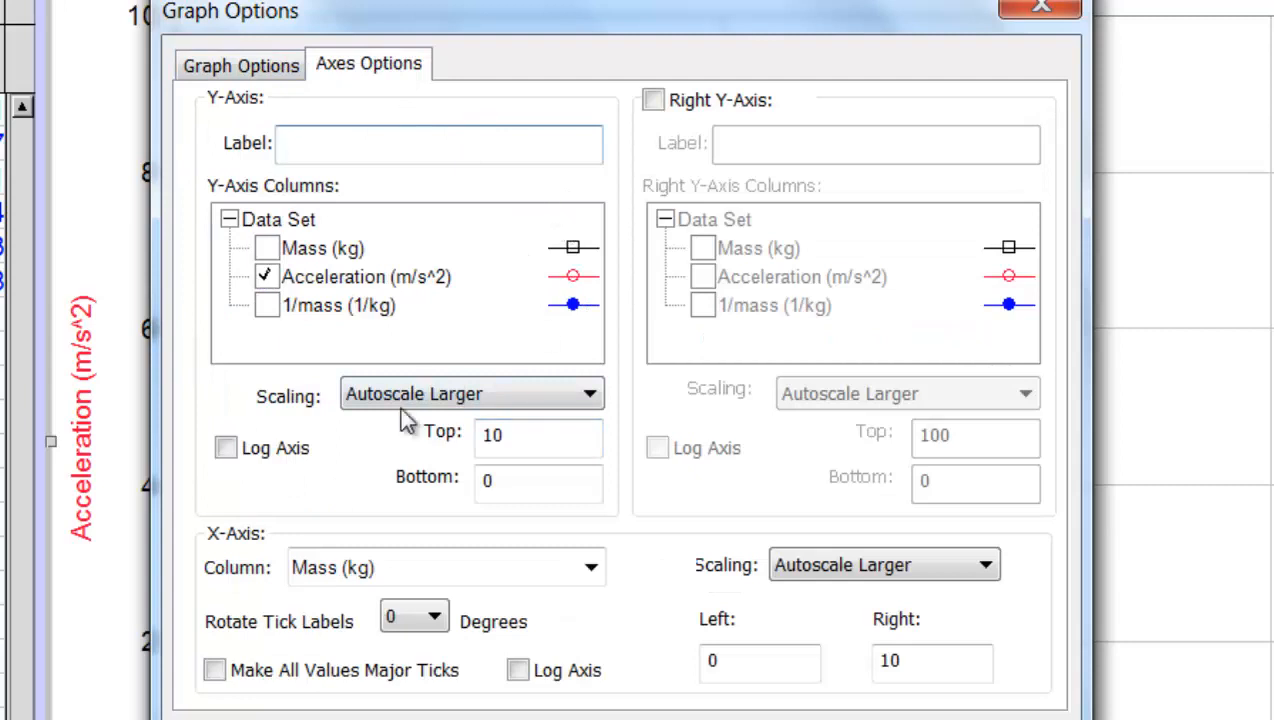
left_click(591, 568)
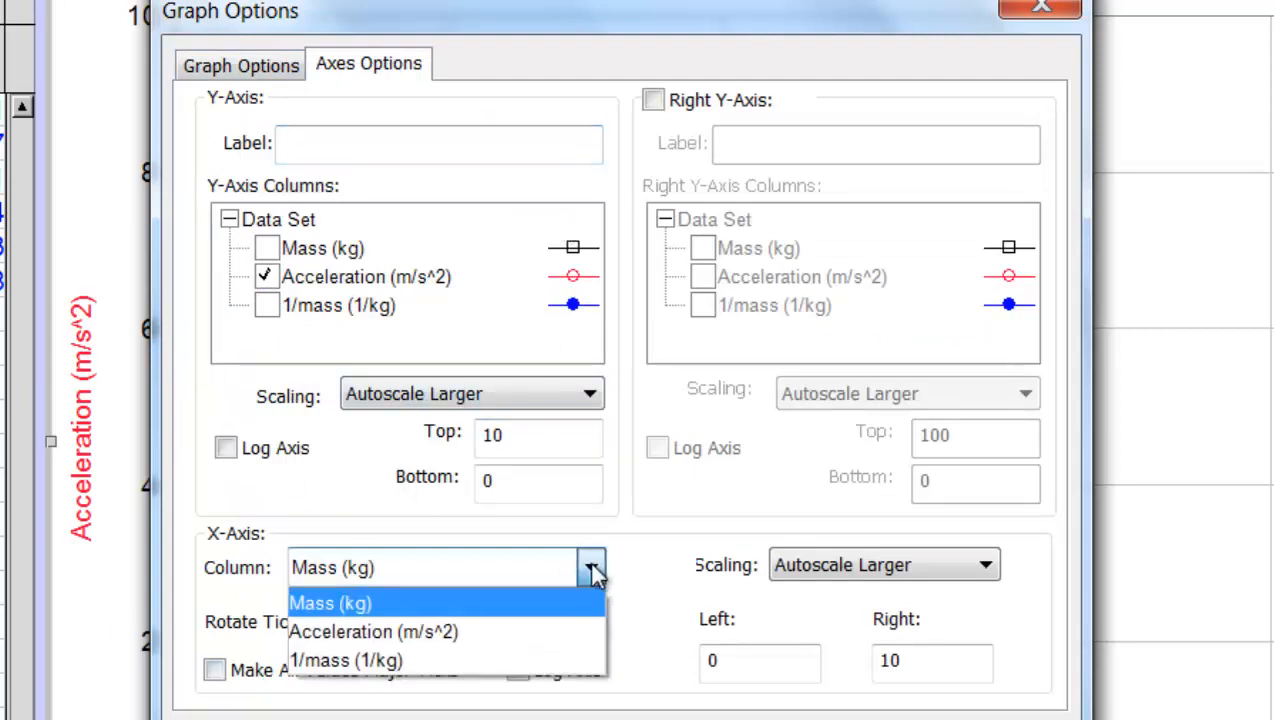
left_click(311, 664)
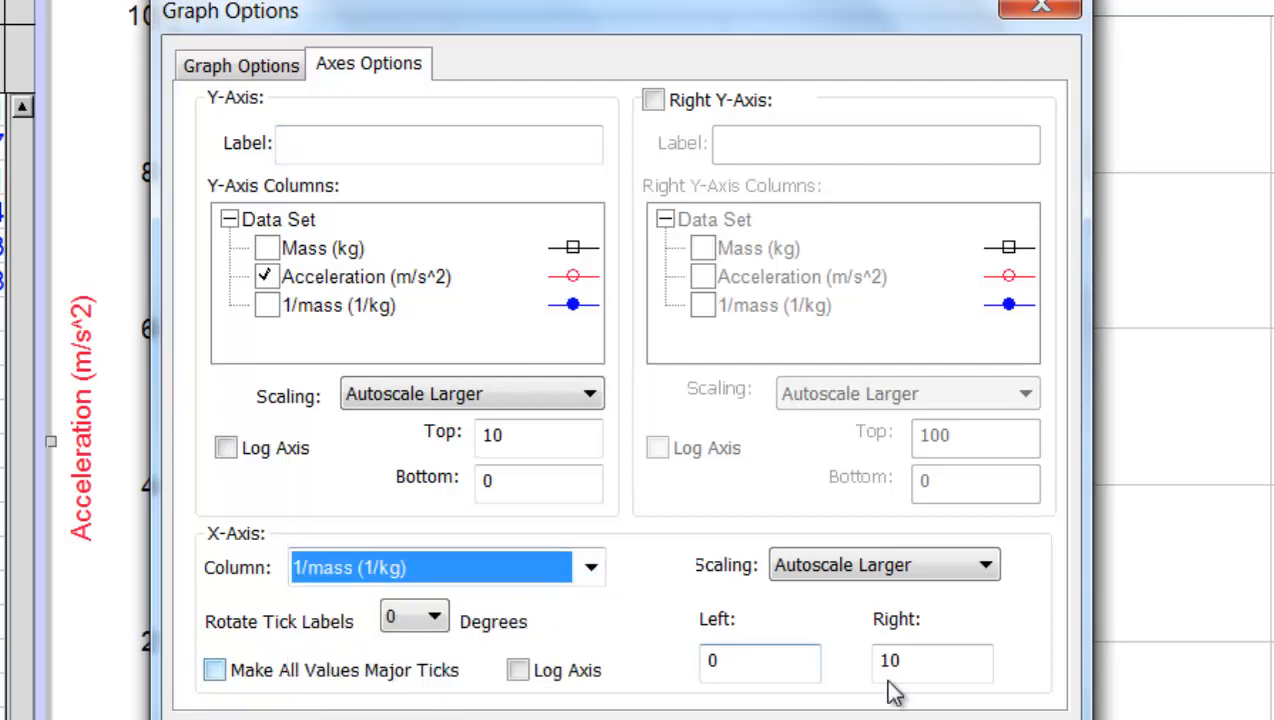
left_click(884, 718)
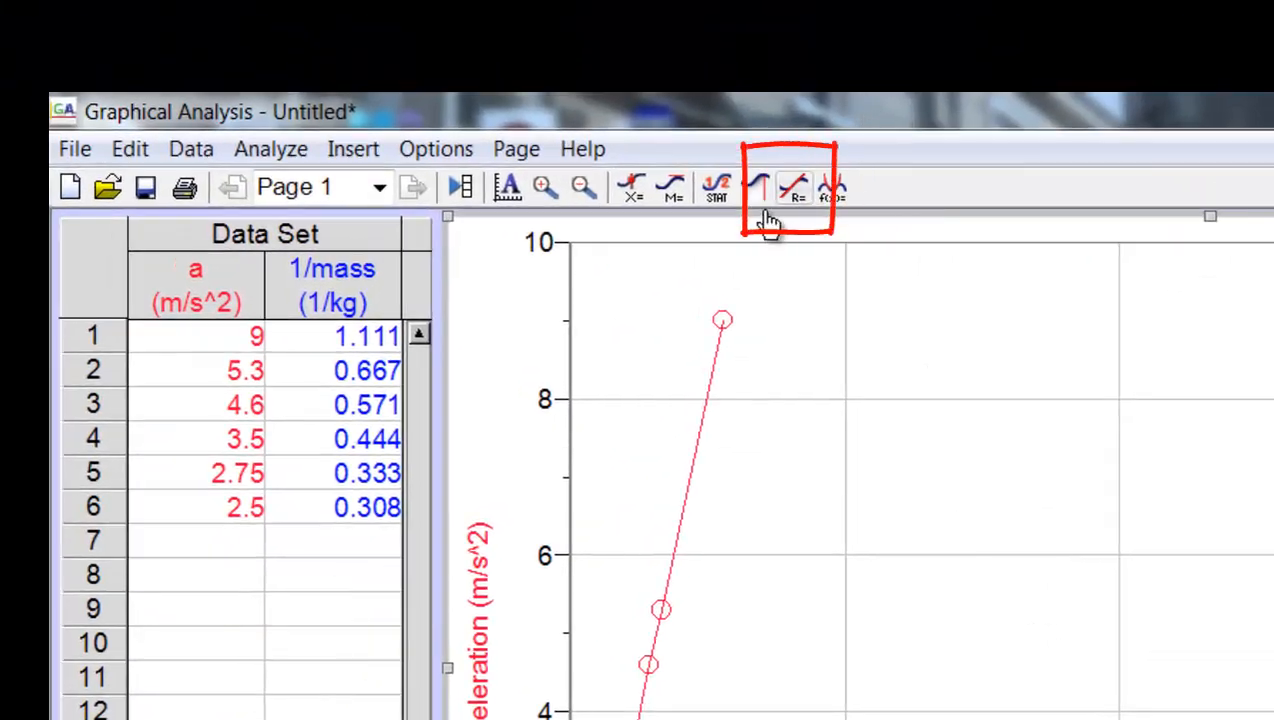
Apply a linear fit to the acceleration versus 1/mass data and highlight its slope and y-intercept values
left_click(791, 190)
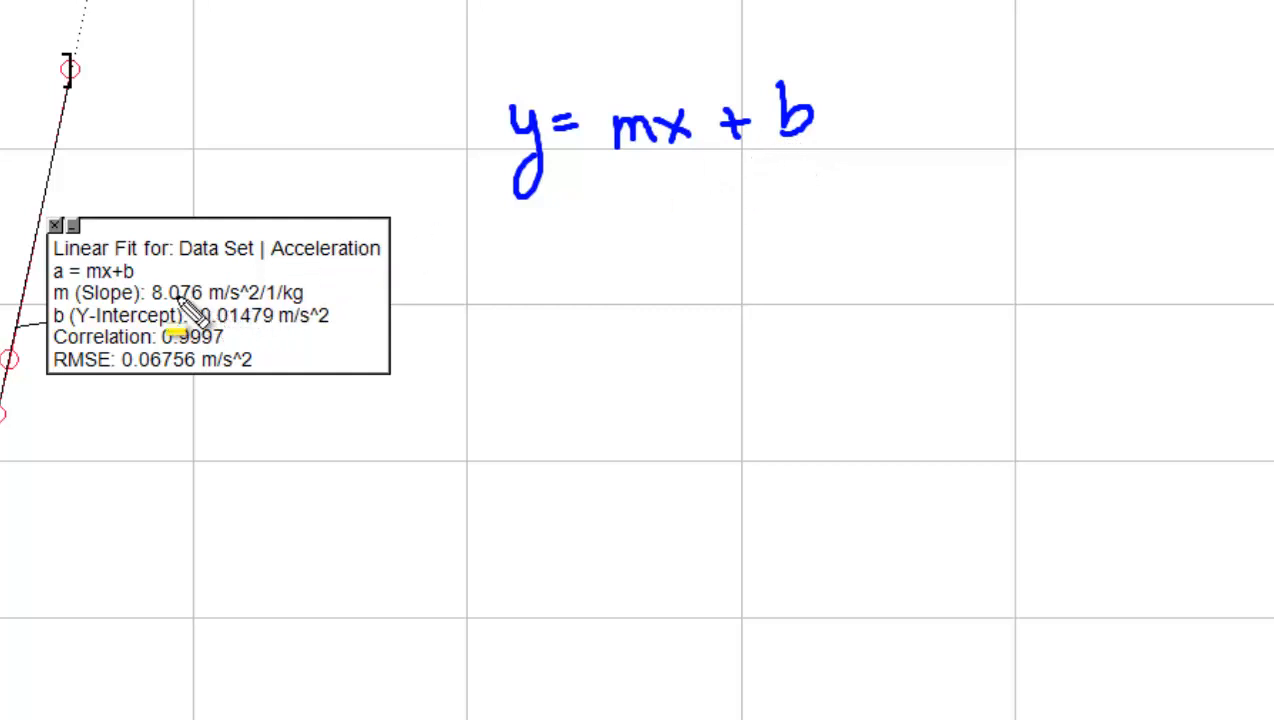
left_click_drag(156, 300, 318, 303)
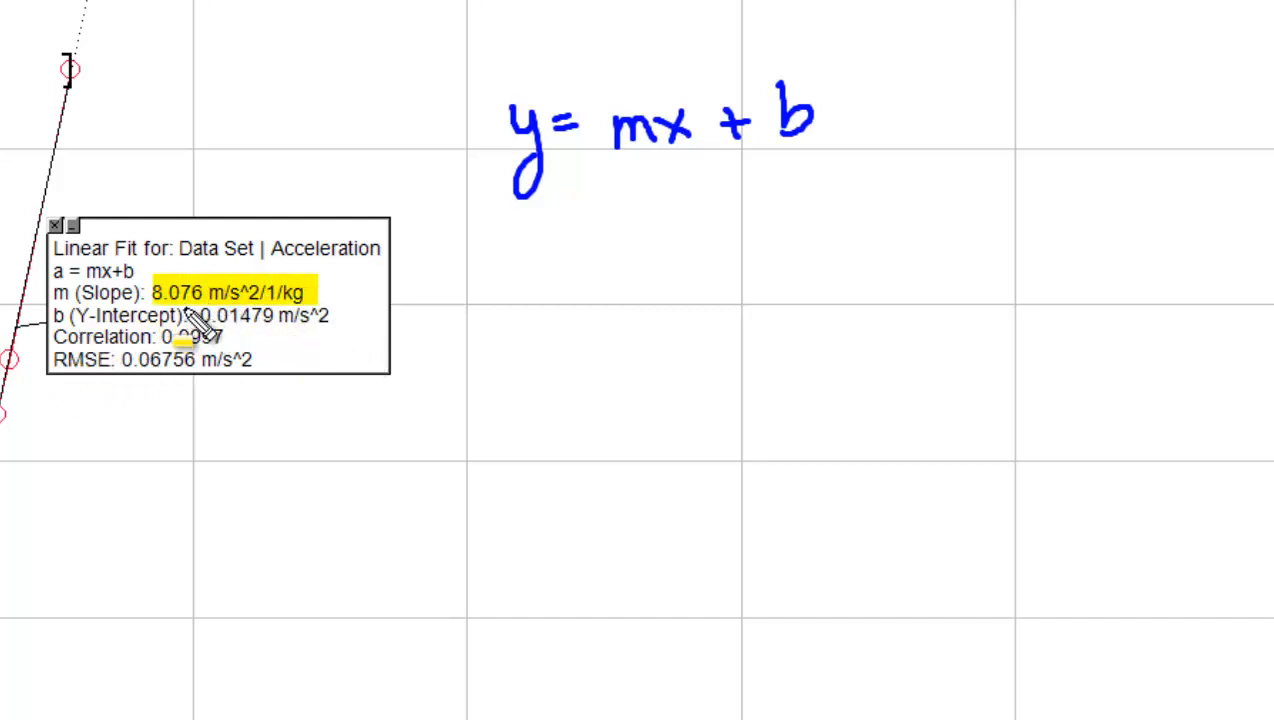
left_click_drag(188, 316, 333, 318)
Underline the y and x in y = mx + b and handwrite a = (8.1)(1/m) + below it, with the m/s² unit crossed out
left_click_drag(498, 191, 550, 193)
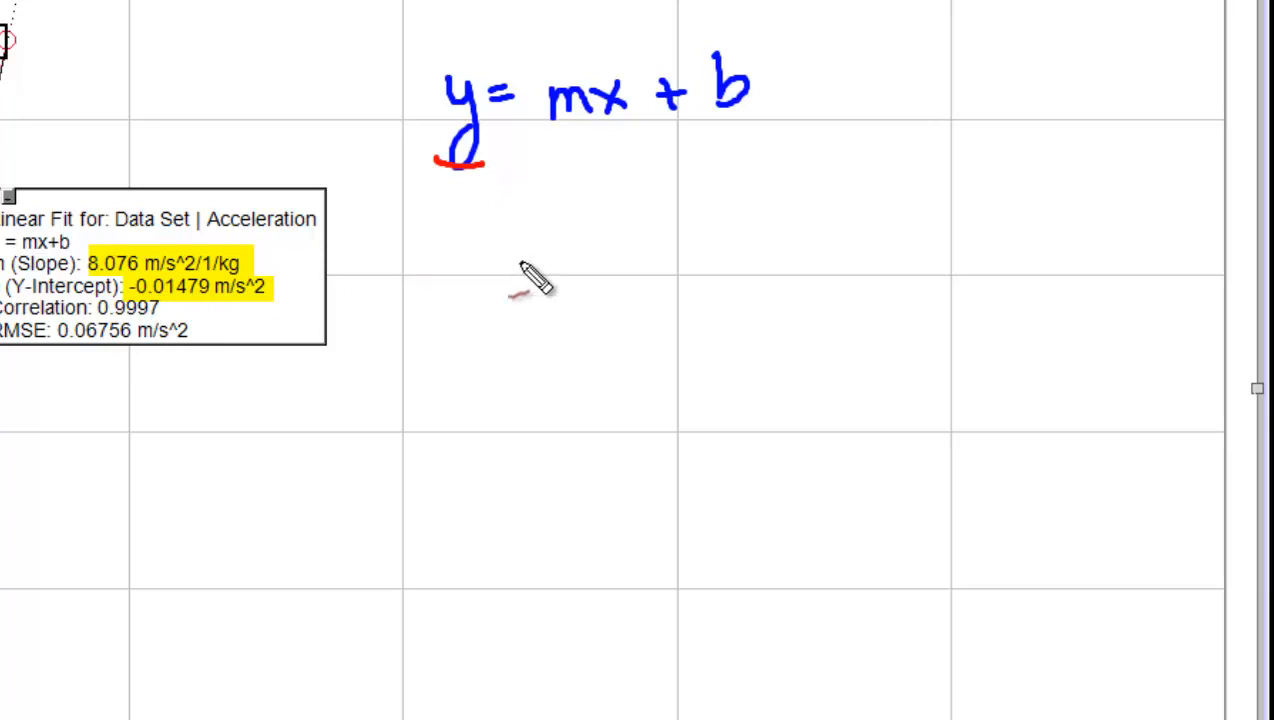
mouse_move(458, 300)
left_mouse_down()
mouse_move(448, 314)
mouse_move(462, 333)
mouse_move(500, 288)
left_mouse_up()
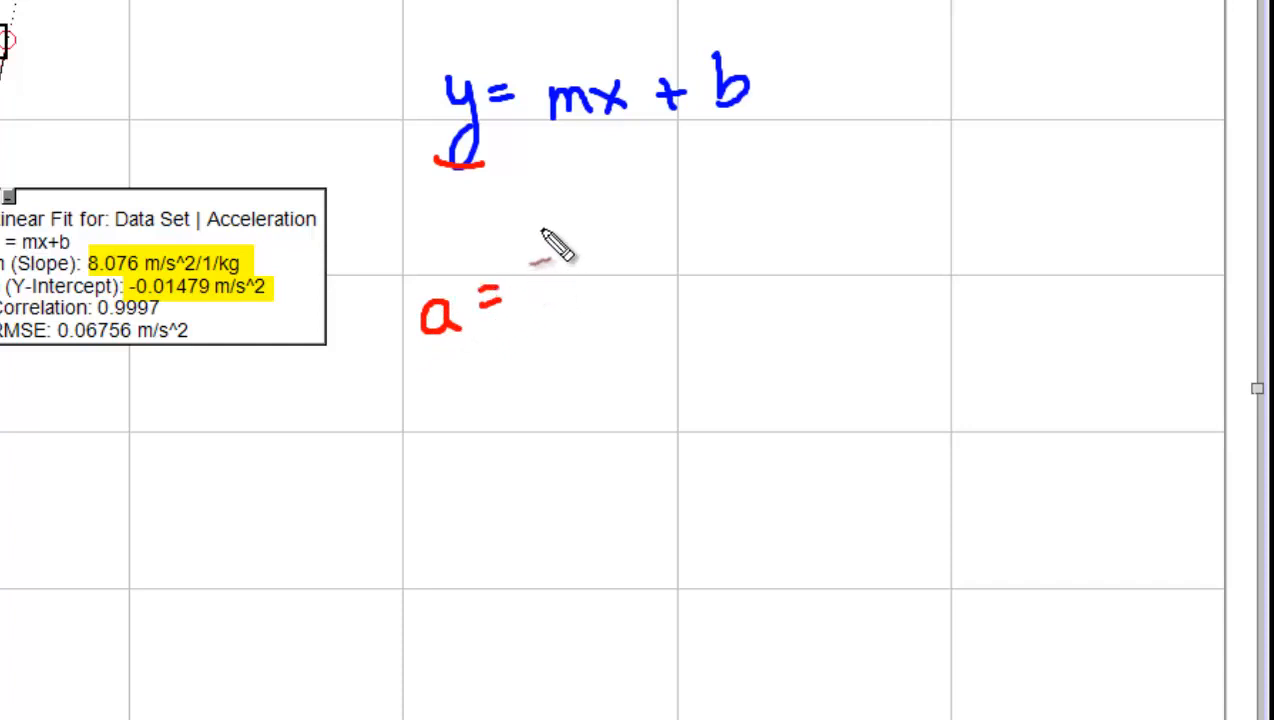
left_click_drag(543, 227, 552, 330)
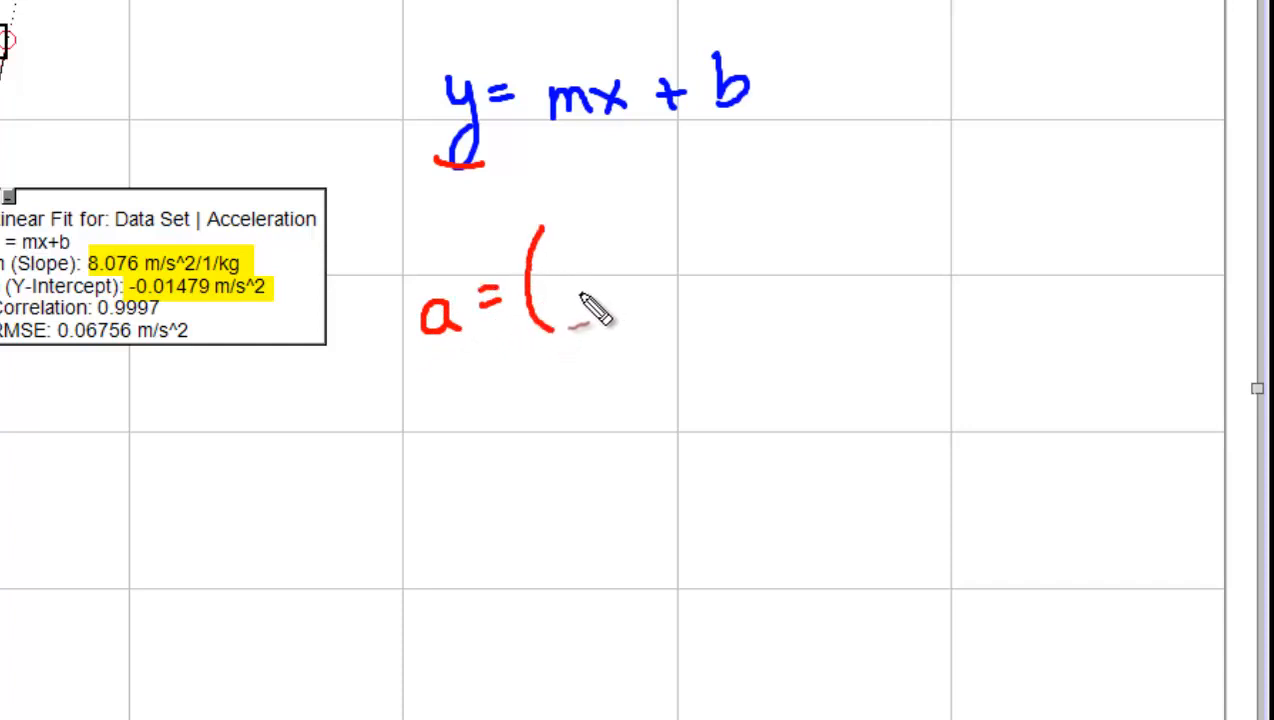
mouse_move(586, 280)
left_mouse_down()
mouse_move(590, 318)
mouse_move(587, 279)
left_mouse_up()
left_click(612, 313)
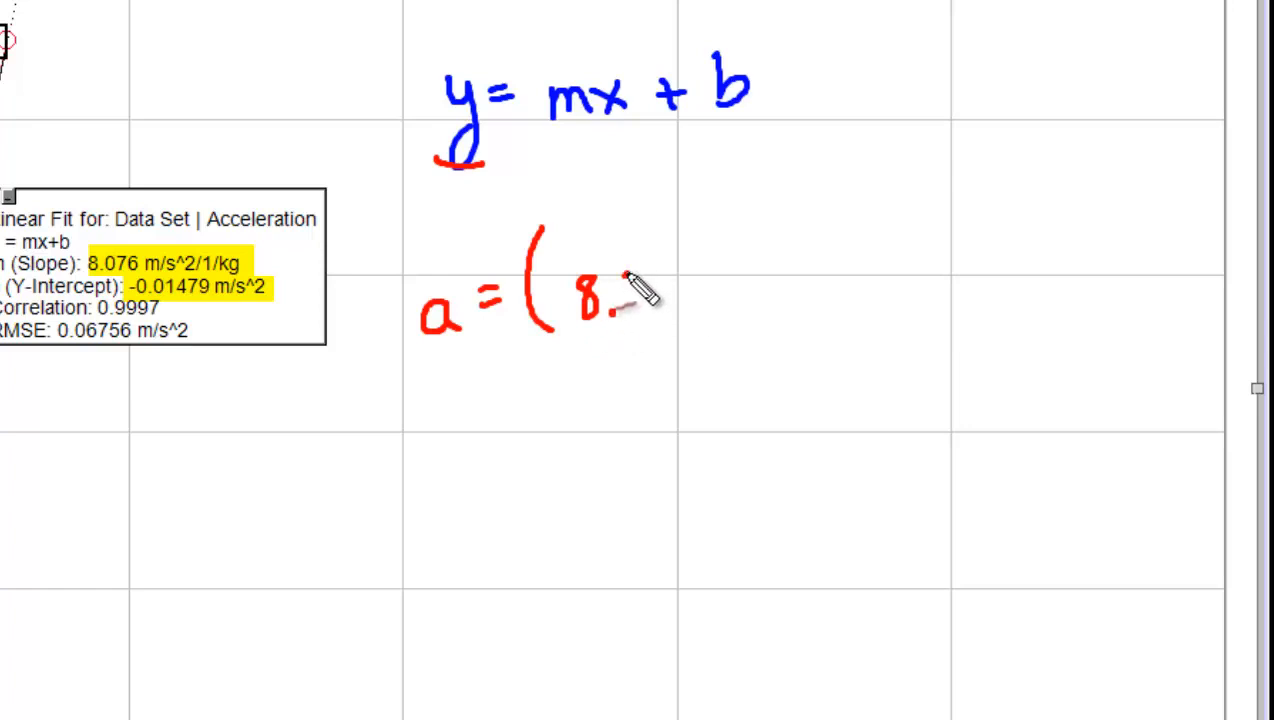
mouse_move(630, 284)
left_mouse_down()
mouse_move(630, 316)
mouse_move(680, 262)
mouse_move(705, 314)
left_mouse_up()
left_click_drag(738, 266, 763, 330)
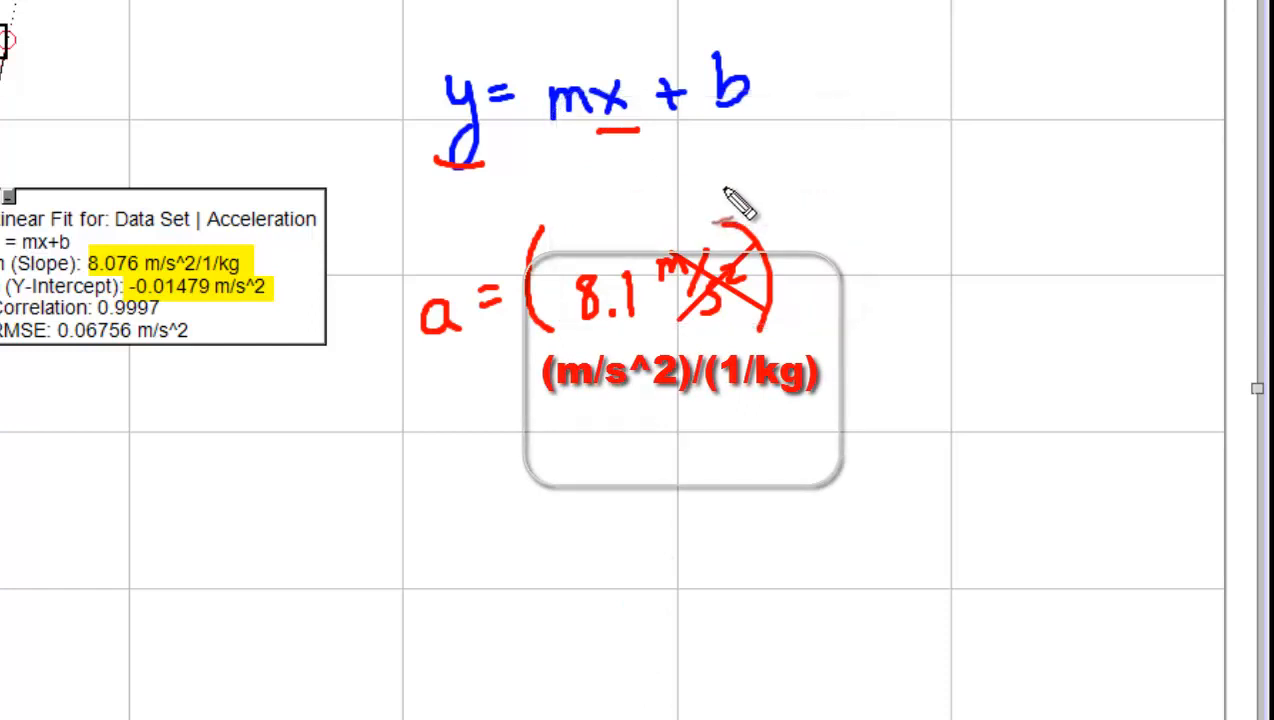
left_click_drag(792, 268, 835, 262)
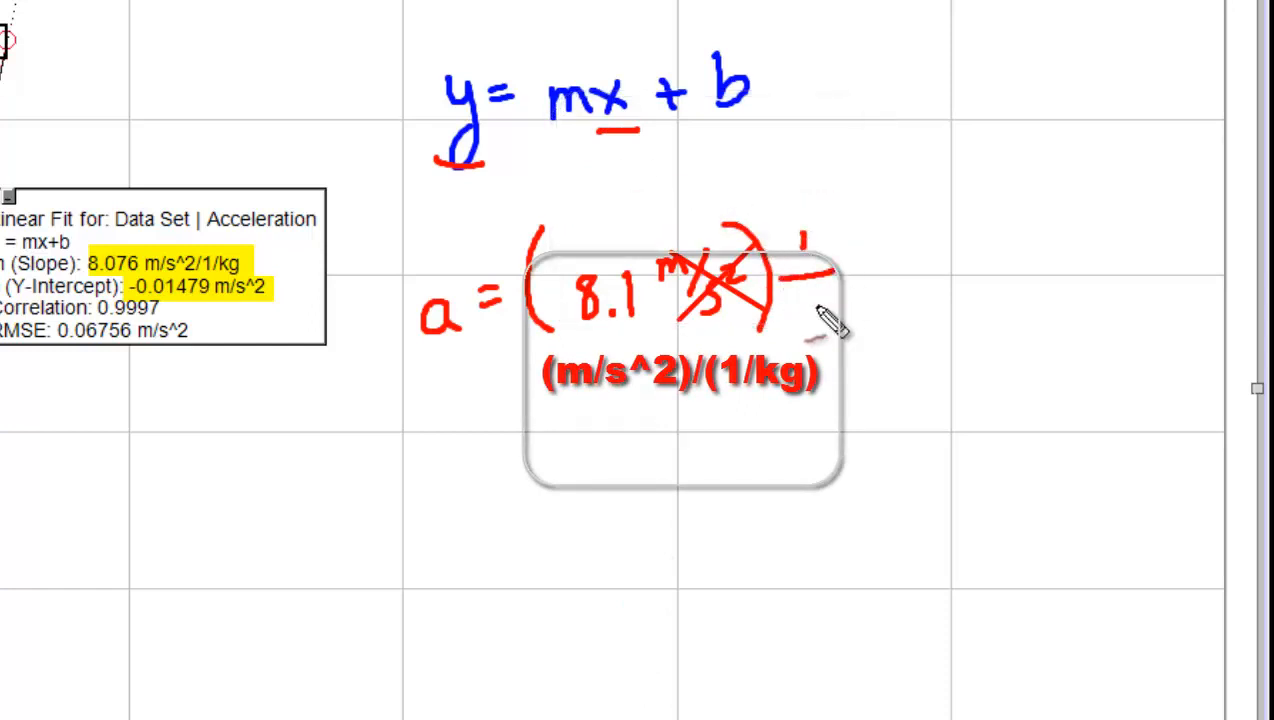
mouse_move(792, 318)
left_mouse_down()
mouse_move(815, 300)
mouse_move(835, 318)
mouse_move(905, 302)
mouse_move(889, 320)
left_mouse_up()
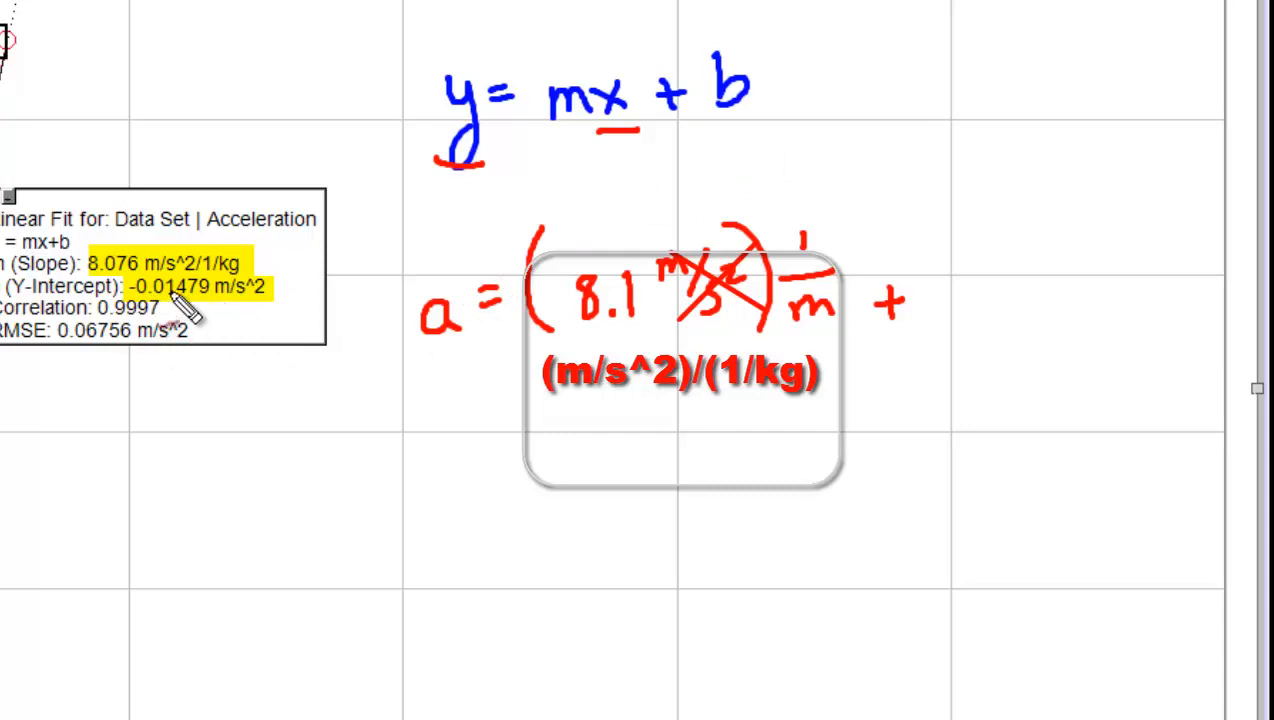
Handwrite the intercept term −1.5 x 10^-2 after the plus sign and cross it out
left_click(177, 303)
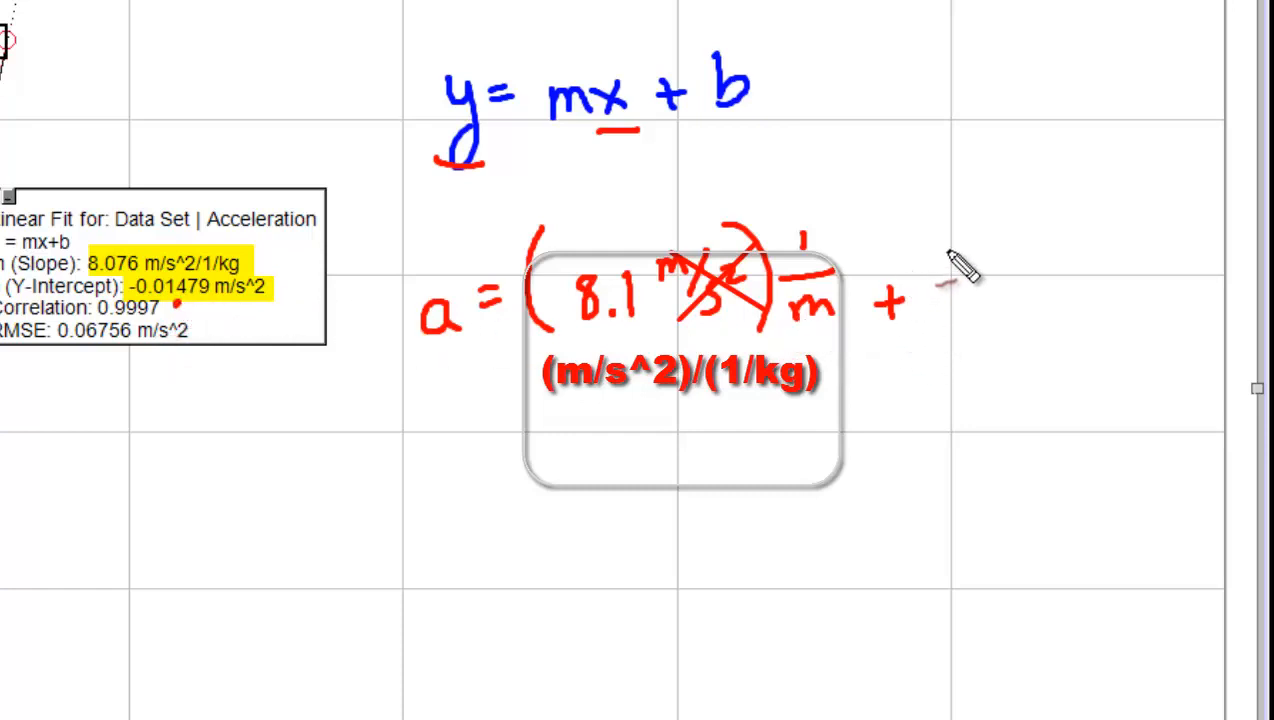
mouse_move(945, 252)
left_mouse_down()
mouse_move(960, 318)
mouse_move(995, 290)
mouse_move(1035, 308)
mouse_move(1080, 276)
mouse_move(1062, 306)
left_mouse_up()
left_click(1050, 305)
mouse_move(1093, 282)
left_mouse_down()
mouse_move(1116, 306)
mouse_move(1094, 306)
mouse_move(1140, 304)
mouse_move(1189, 252)
left_mouse_up()
mouse_move(1194, 240)
left_mouse_down()
mouse_move(1211, 256)
mouse_move(1045, 292)
left_mouse_up()
left_click_drag(975, 243, 1090, 286)
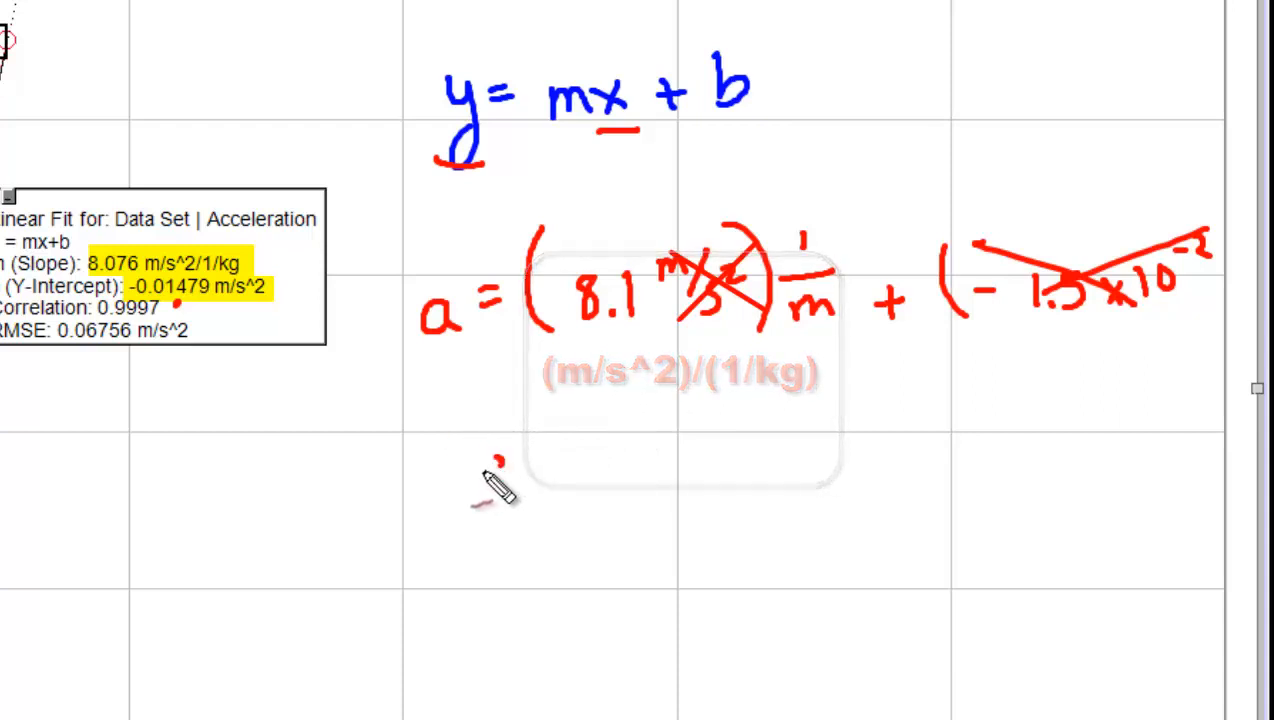
Handwrite the simplified equation for a, without the intercept term, below the first equation
mouse_move(536, 458)
left_mouse_down()
mouse_move(541, 486)
mouse_move(597, 449)
left_mouse_up()
left_click_drag(580, 462, 598, 461)
left_click_drag(668, 399, 672, 479)
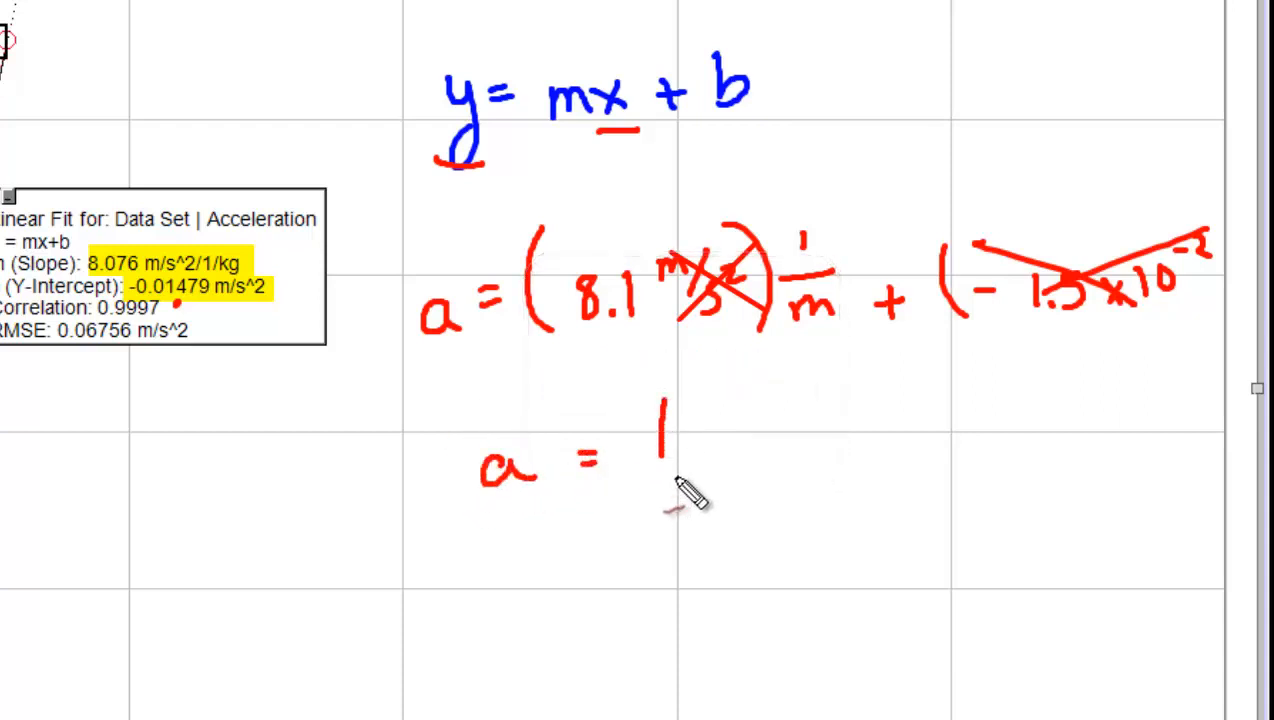
mouse_move(730, 436)
left_mouse_down()
mouse_move(717, 446)
mouse_move(744, 466)
left_mouse_up()
left_click(743, 462)
mouse_move(777, 419)
left_mouse_down()
mouse_move(785, 456)
mouse_move(816, 424)
mouse_move(851, 443)
left_mouse_up()
left_click_drag(834, 463, 832, 483)
mouse_move(846, 454)
left_mouse_down()
mouse_move(862, 465)
mouse_move(862, 396)
mouse_move(882, 476)
left_mouse_up()
mouse_move(932, 400)
left_mouse_down()
mouse_move(935, 426)
mouse_move(976, 436)
mouse_move(985, 462)
left_mouse_up()
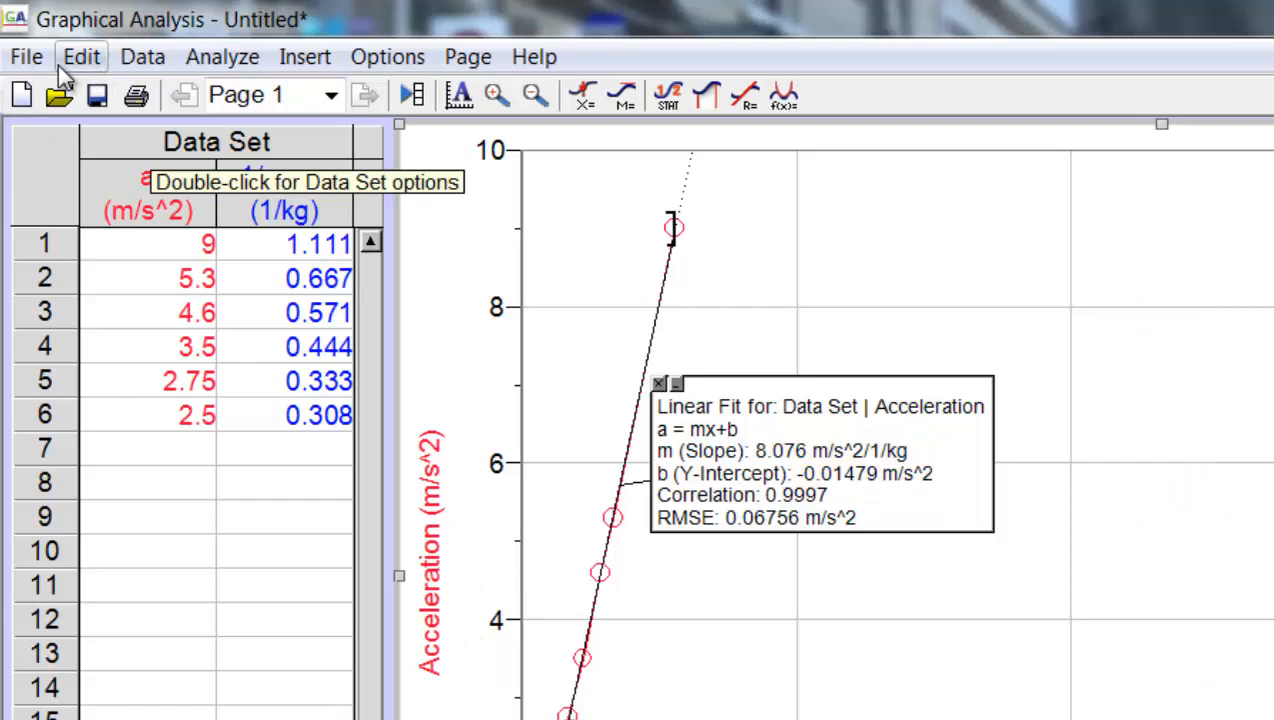
left_click(27, 58)
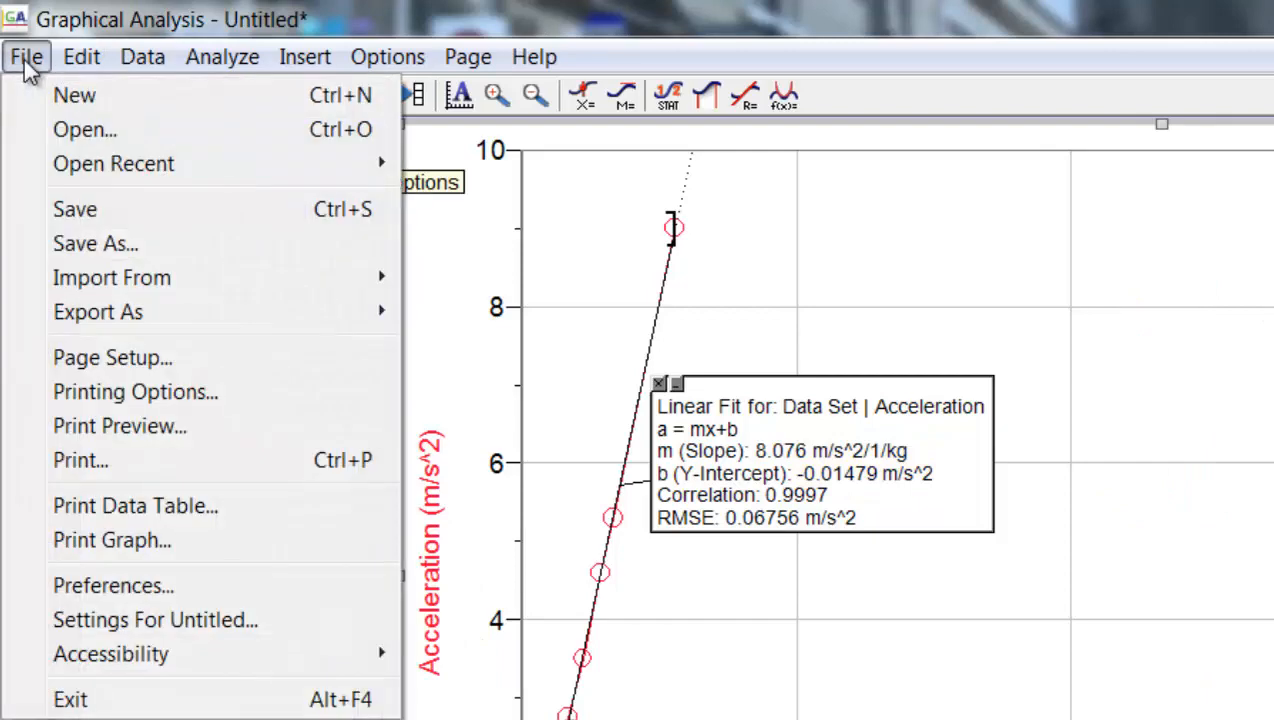
left_click(106, 463)
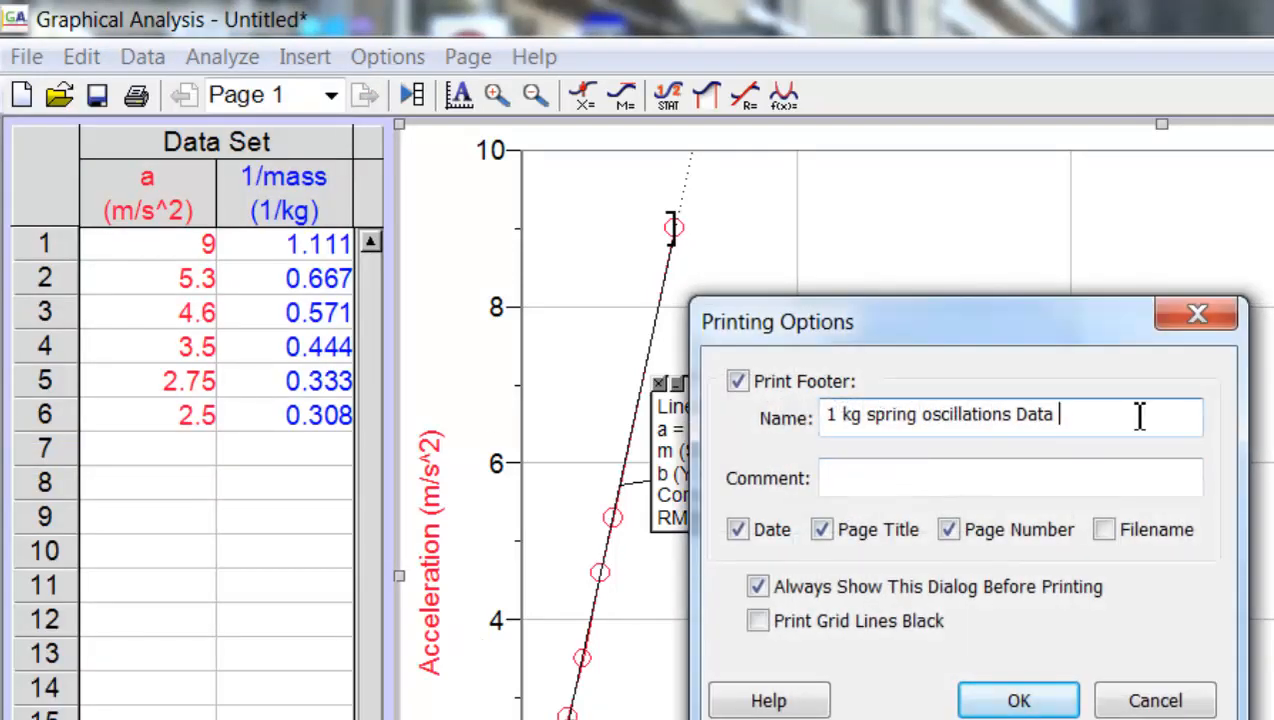
left_click_drag(1140, 416, 284, 450)
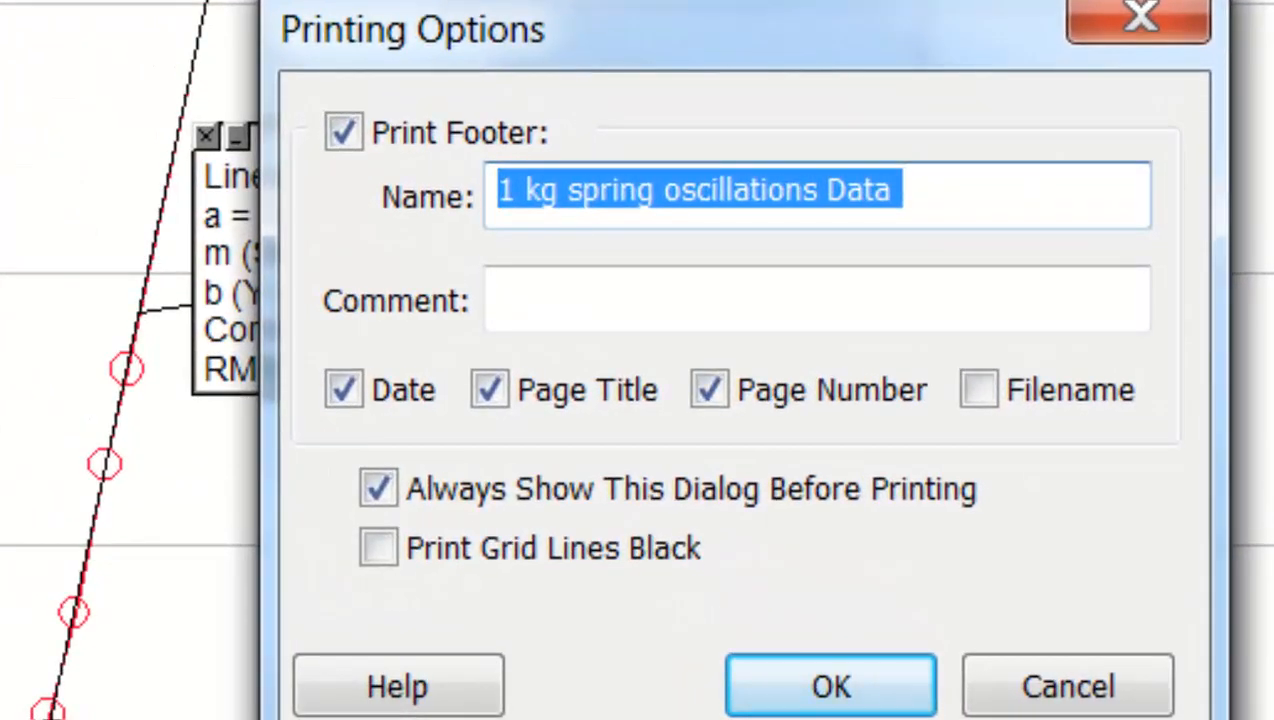
type("Mrs. Hedden")
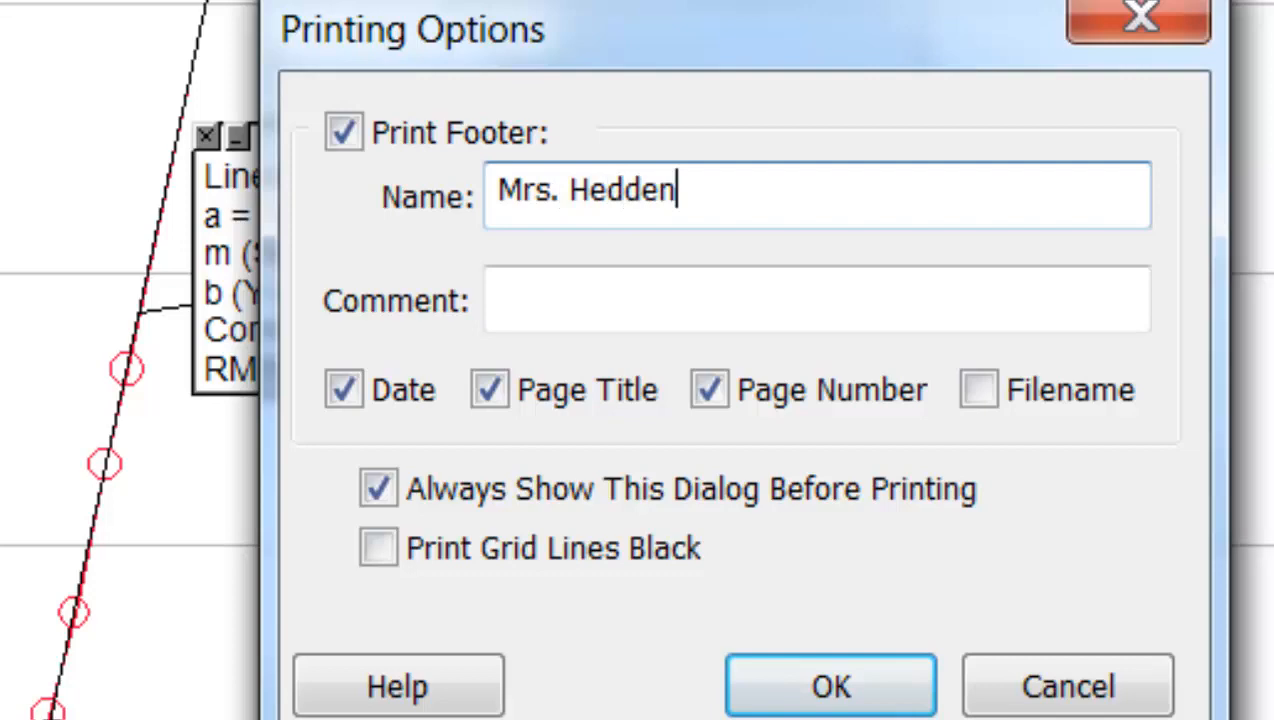
key("Tab")
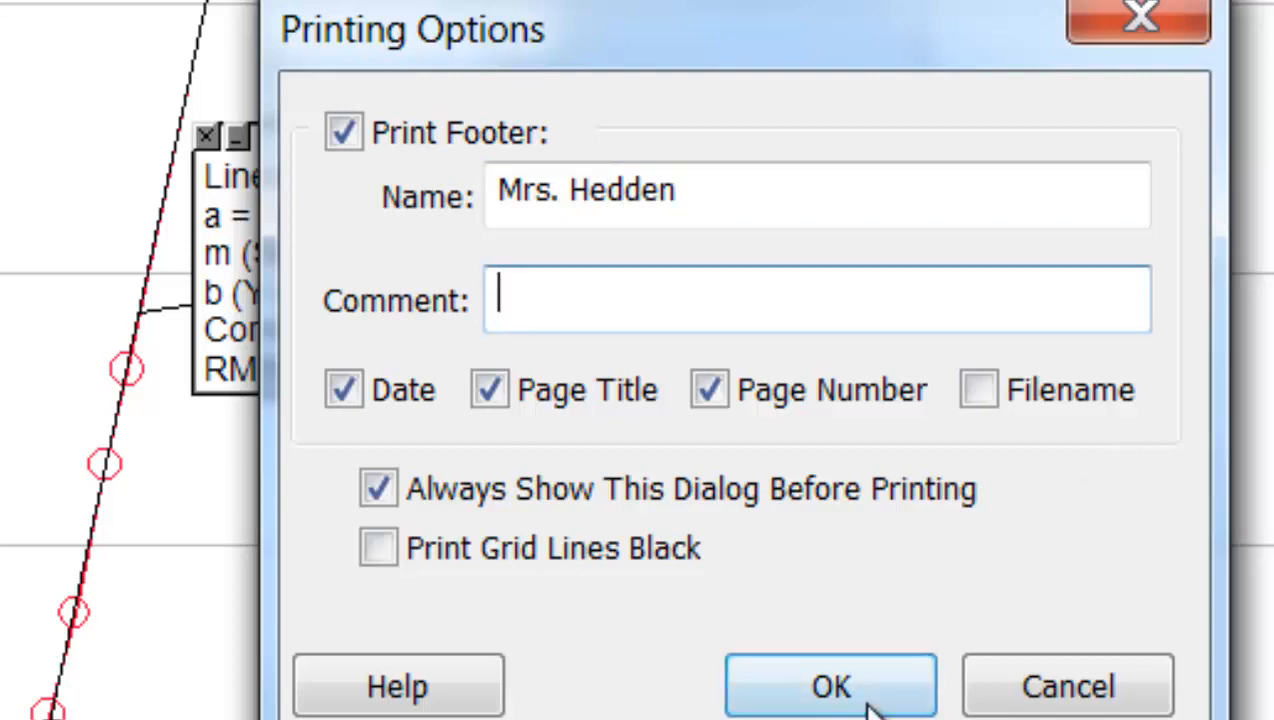
left_click(1100, 687)
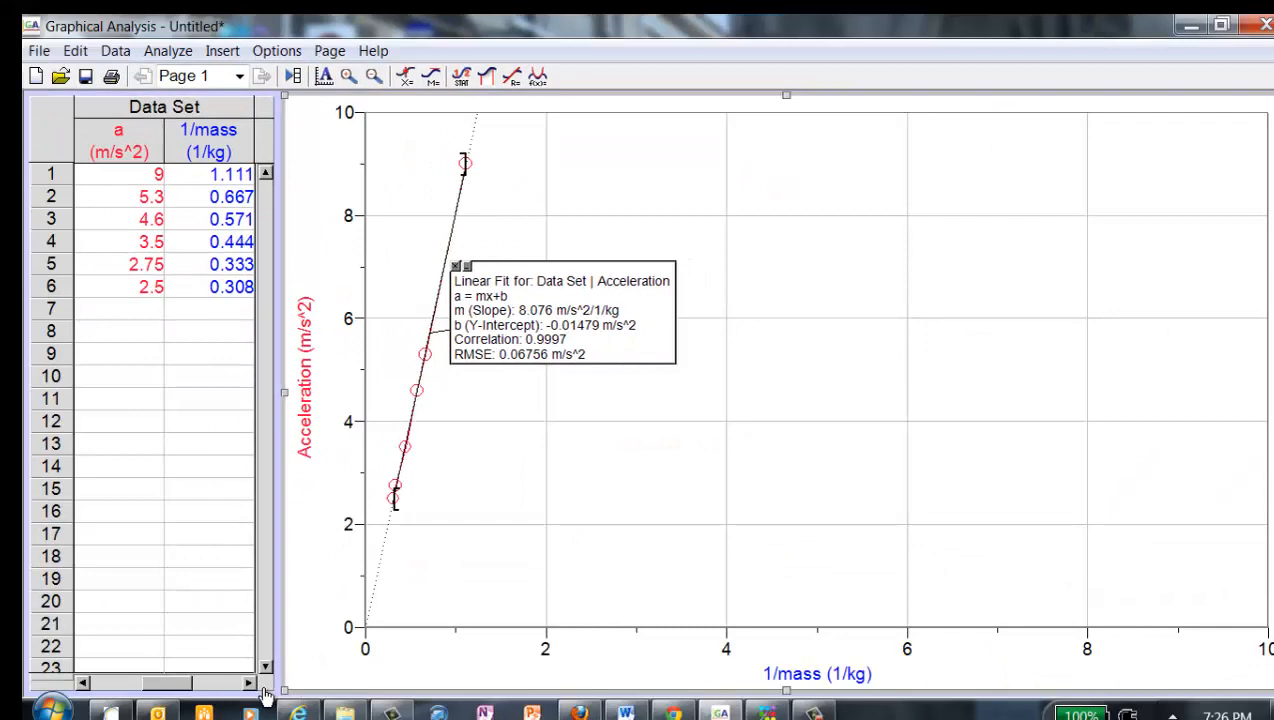
Shorten the data table and add a text box containing the person's name in the space beneath it
left_click(267, 668)
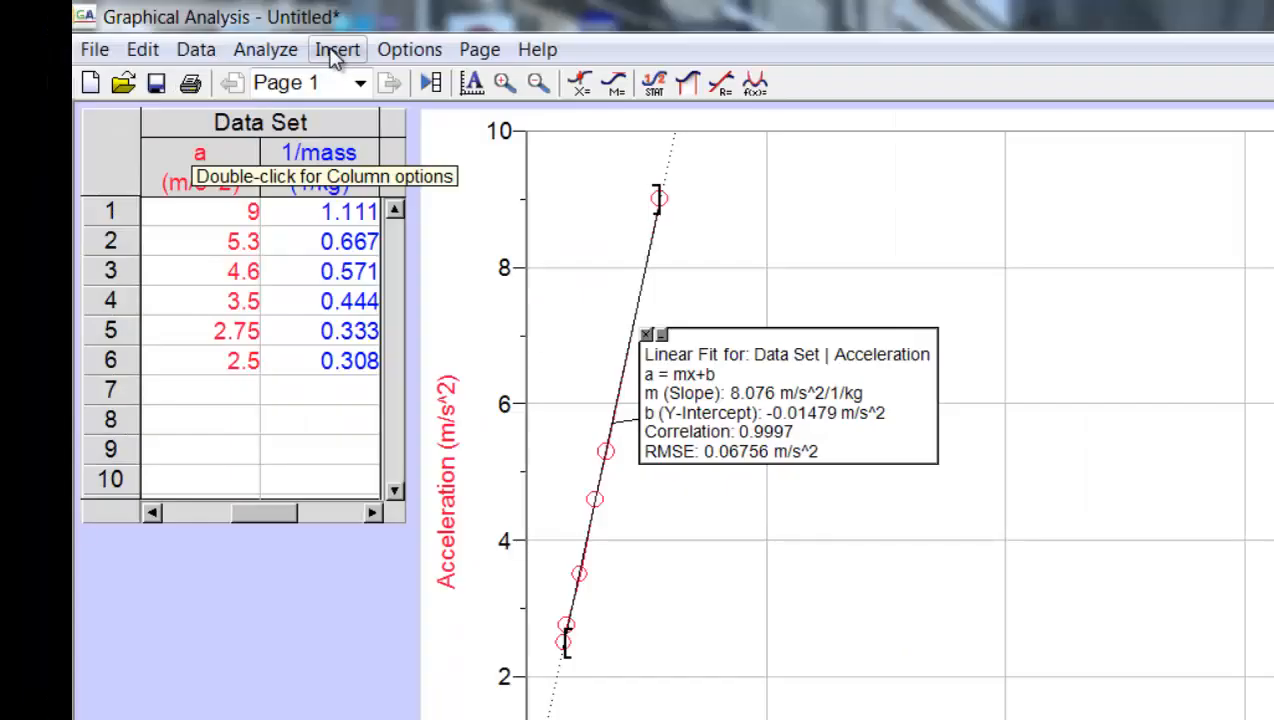
left_click(222, 50)
left_click(168, 50)
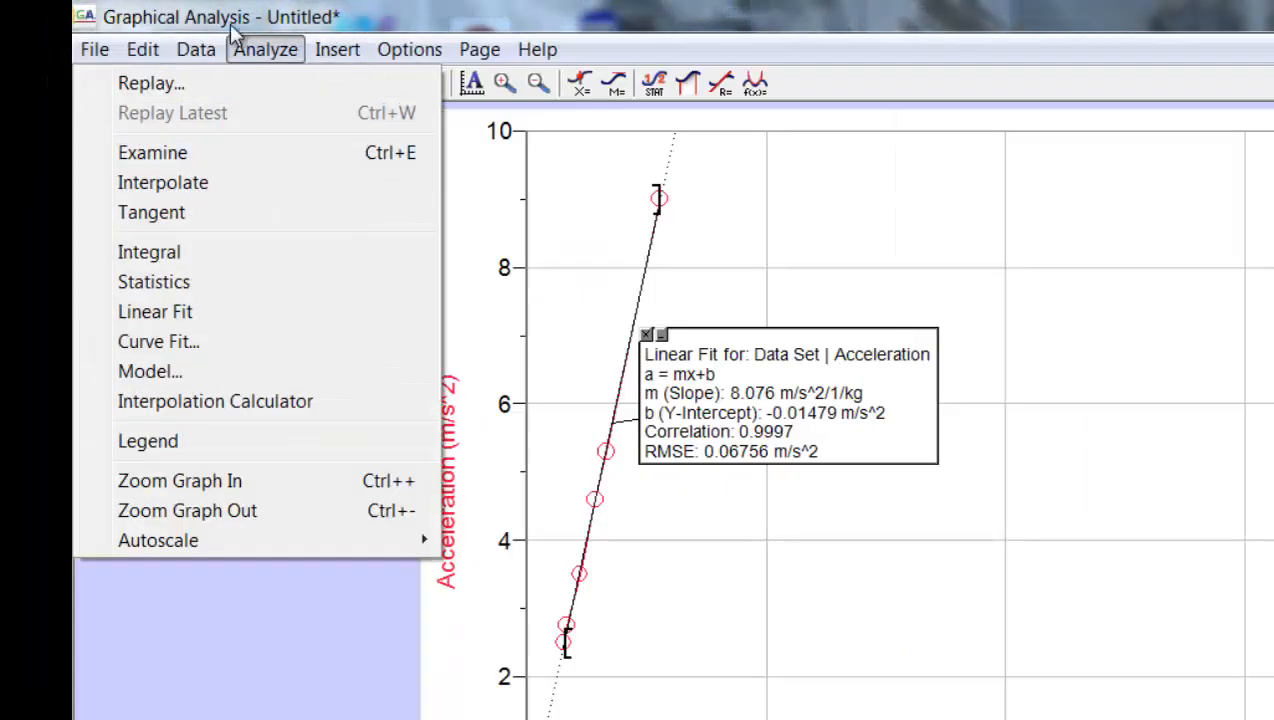
left_click(336, 52)
left_click(265, 187)
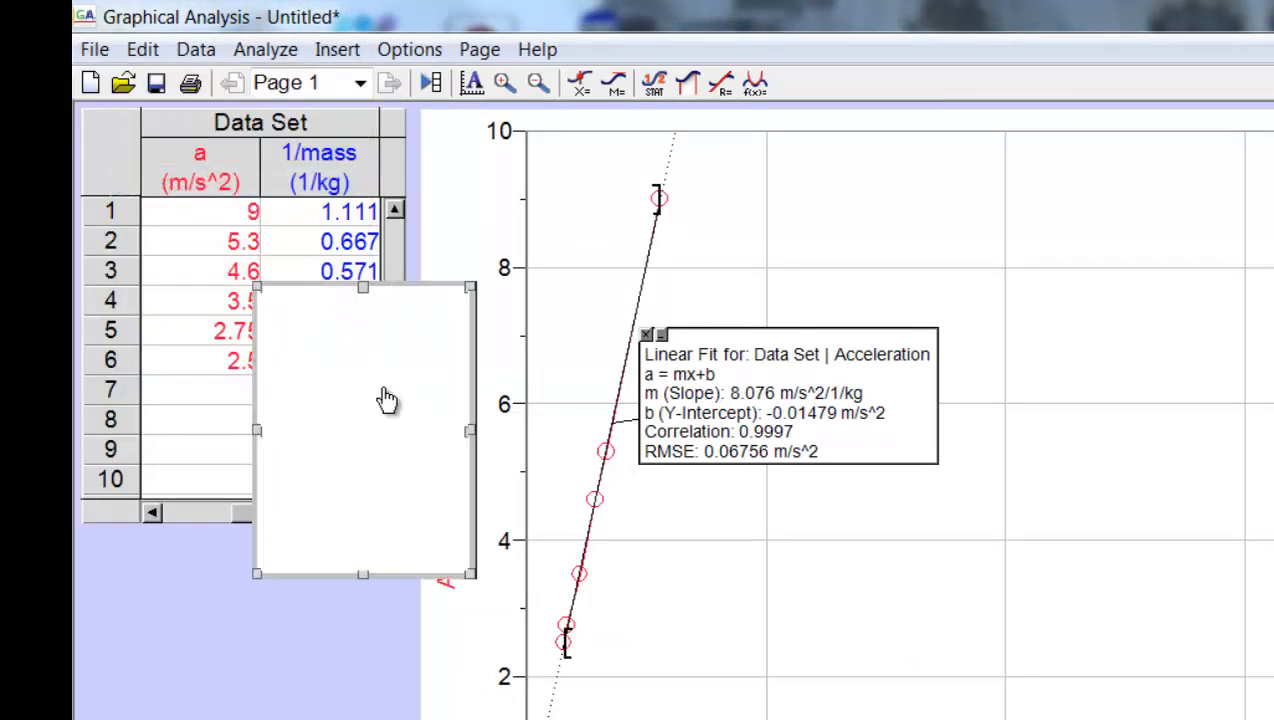
left_click_drag(393, 302, 238, 557)
left_click(219, 601)
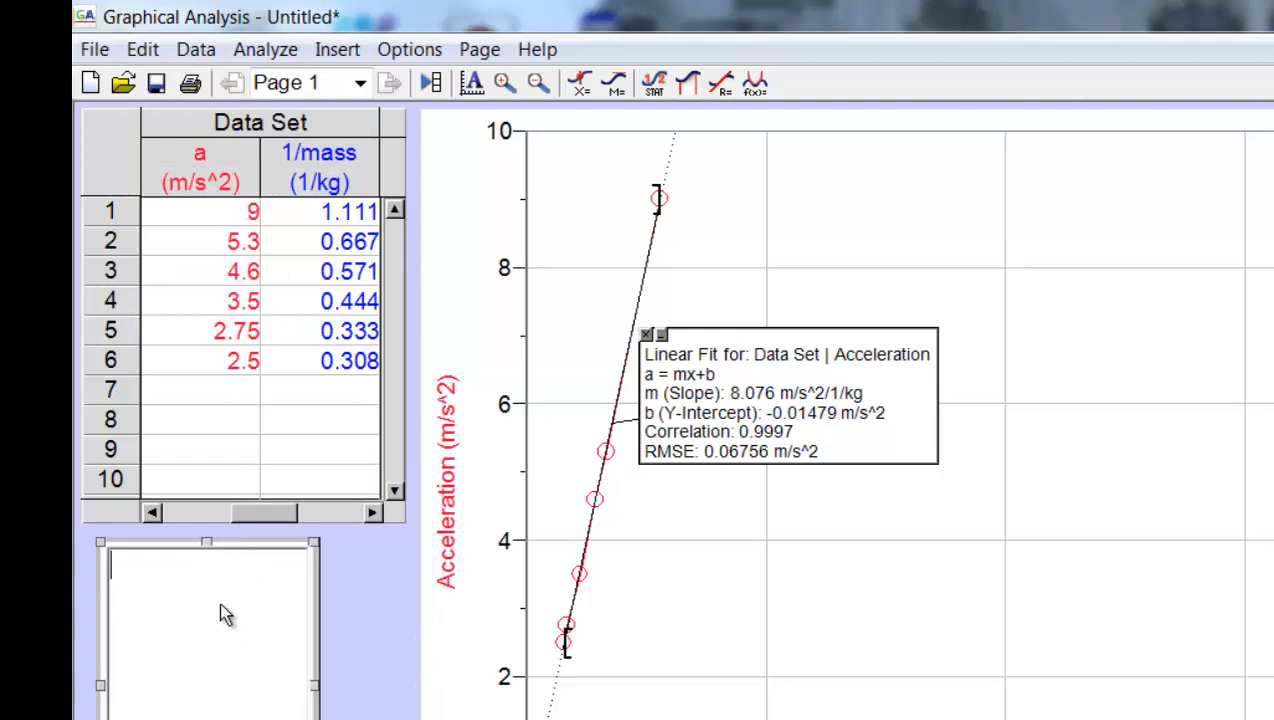
type("Mrs. ")
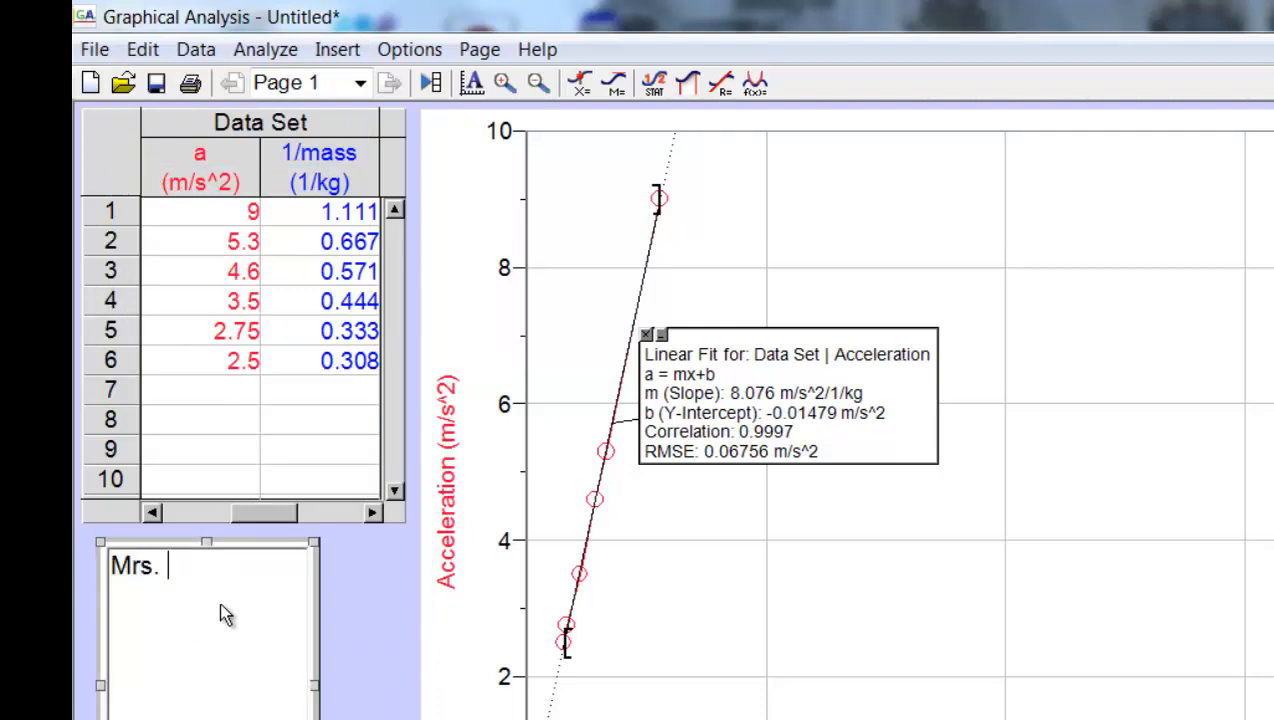
type("Hedden")
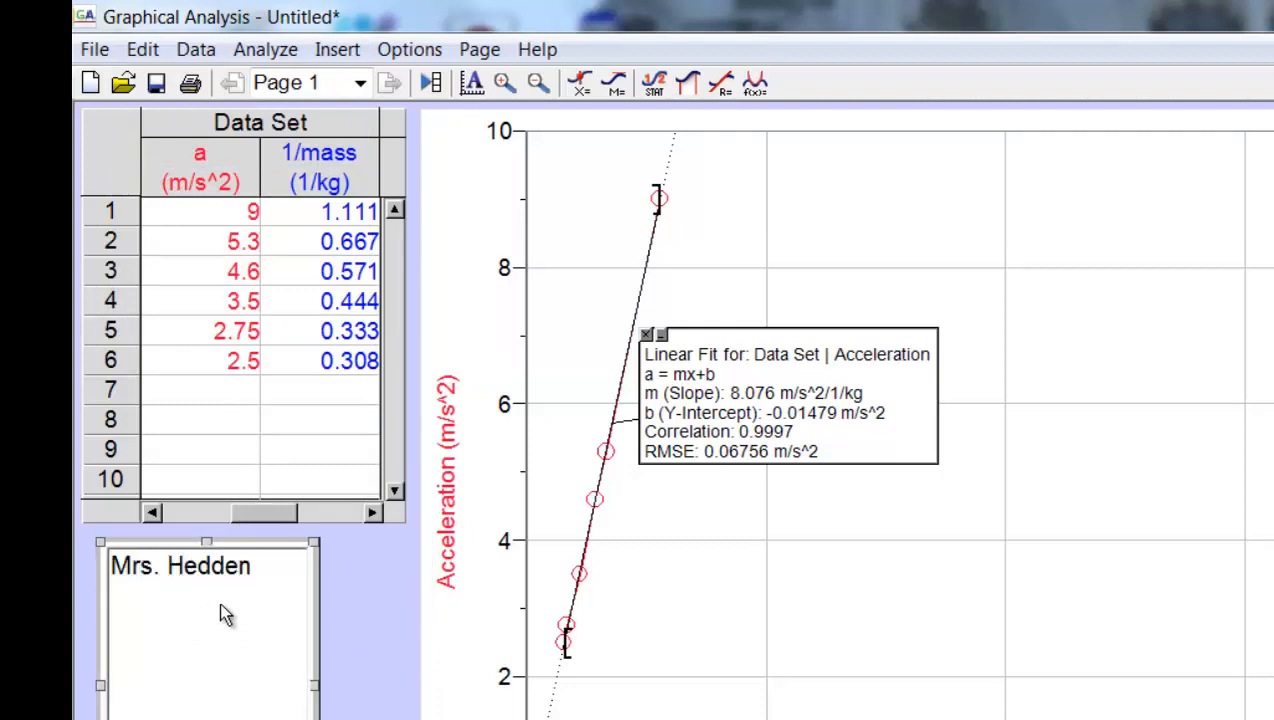